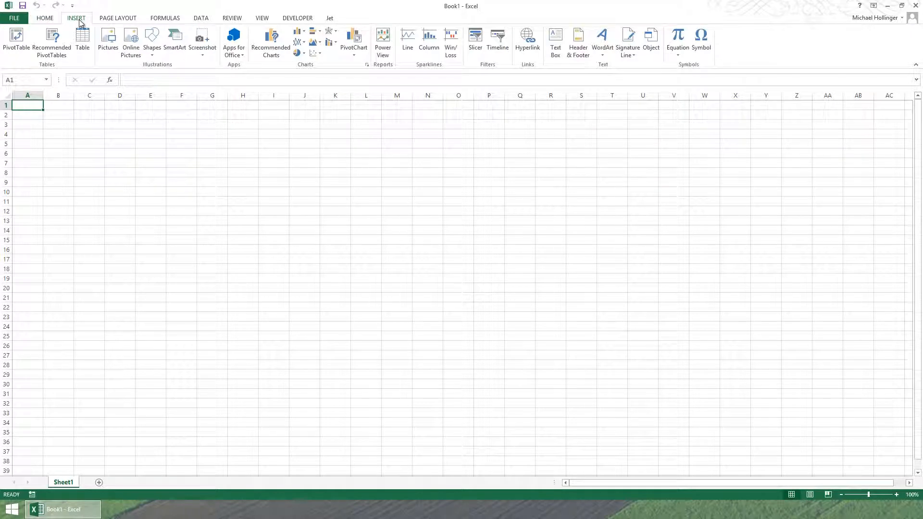
# - Create a PivotTable at cell A1 of the existing sheet from the external HWF Cubes connection, using the Margin Analysis cube
pyautogui.click(22, 41)
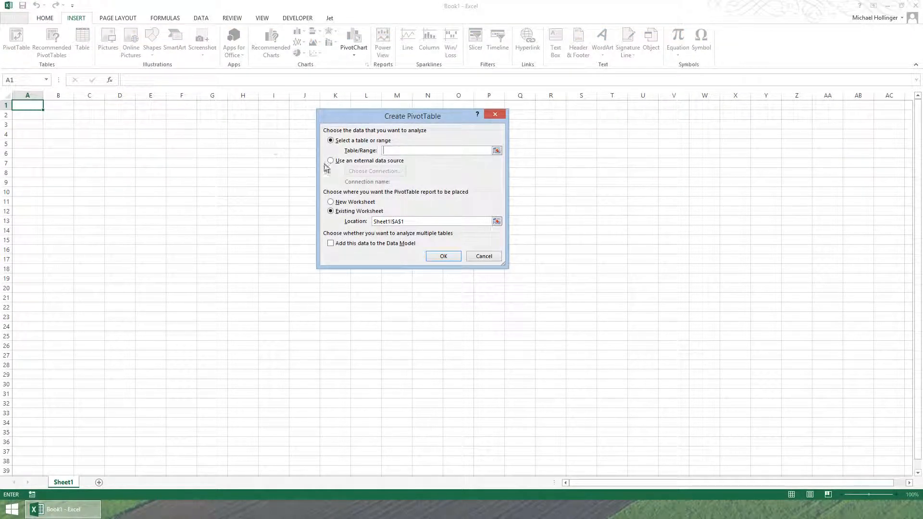
pyautogui.click(339, 165)
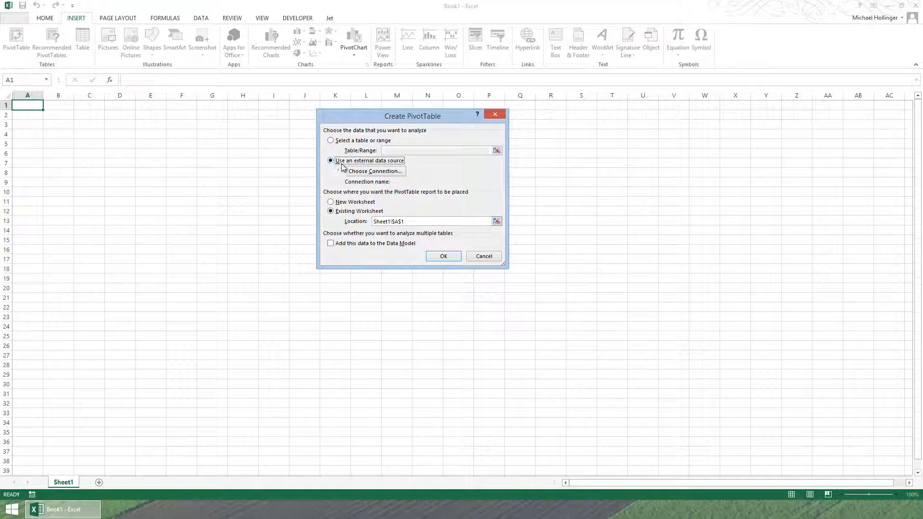
pyautogui.click(378, 172)
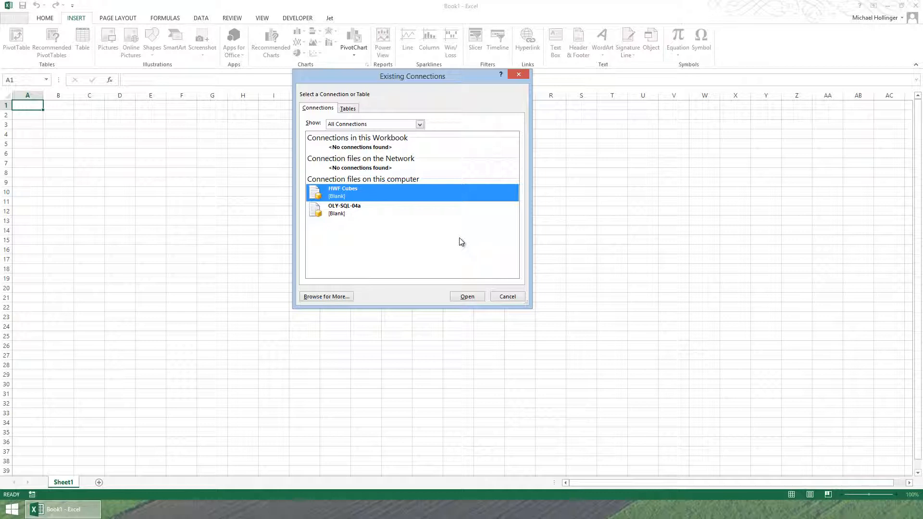
pyautogui.click(473, 294)
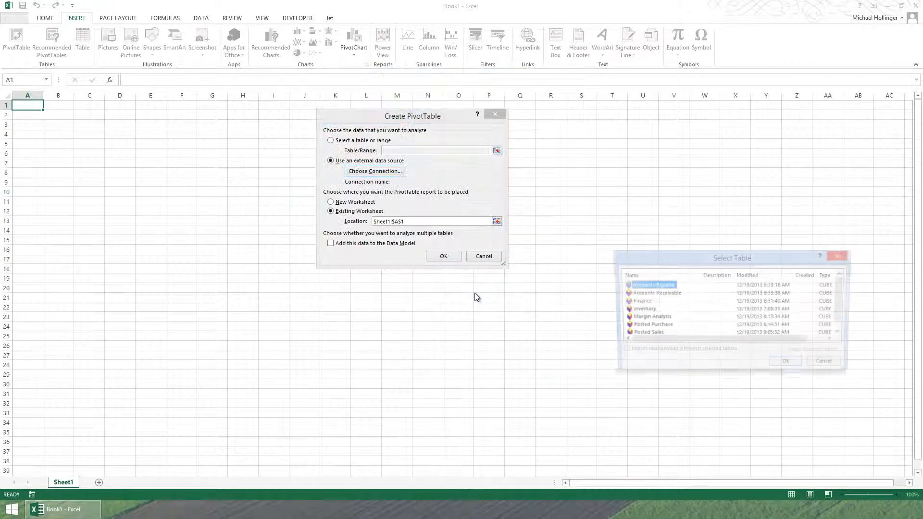
pyautogui.moveTo(672, 259); pyautogui.dragTo(344, 228)
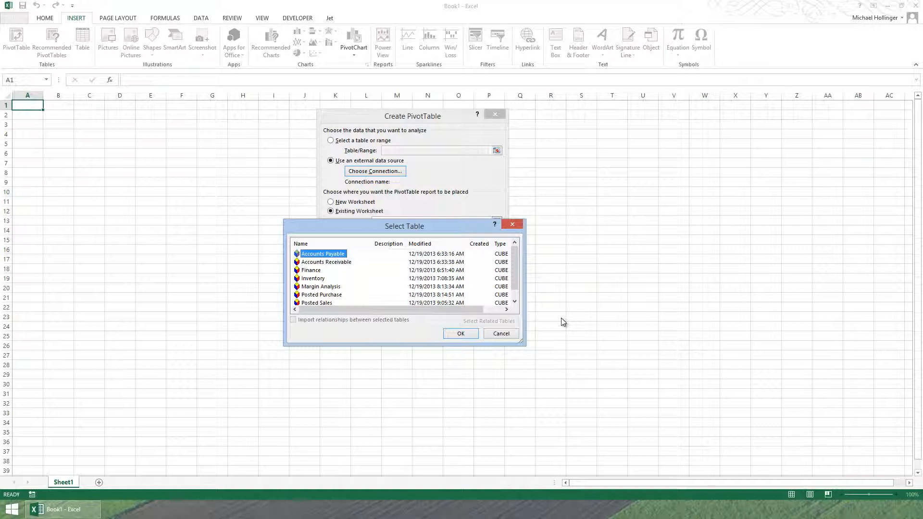
pyautogui.click(330, 286)
pyautogui.click(462, 335)
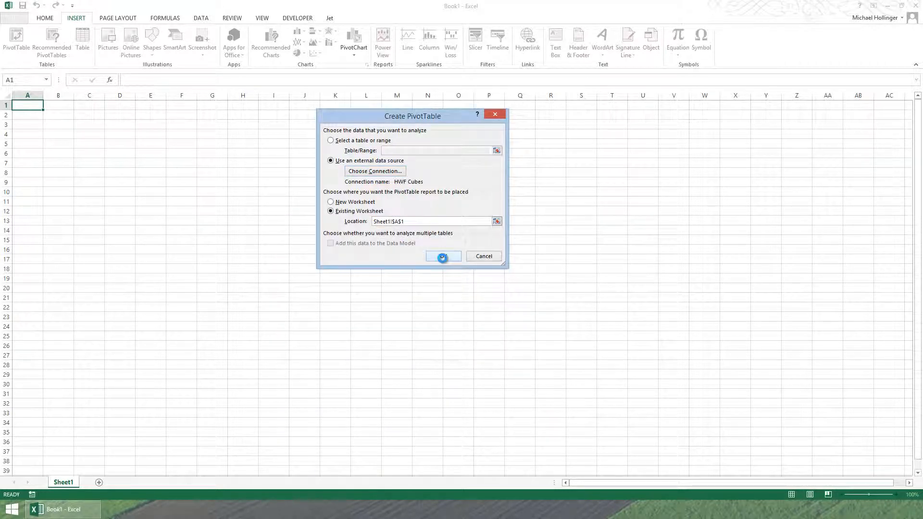
pyautogui.click(443, 256)
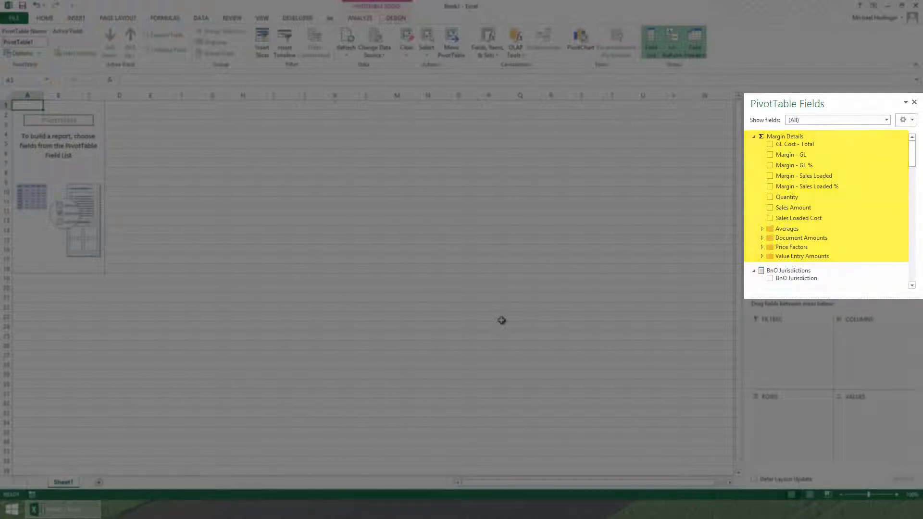
# - Add the Distribution Center and Base UPC by Posting Group fields to the PivotTable rows
pyautogui.moveTo(912, 143); pyautogui.dragTo(914, 175)
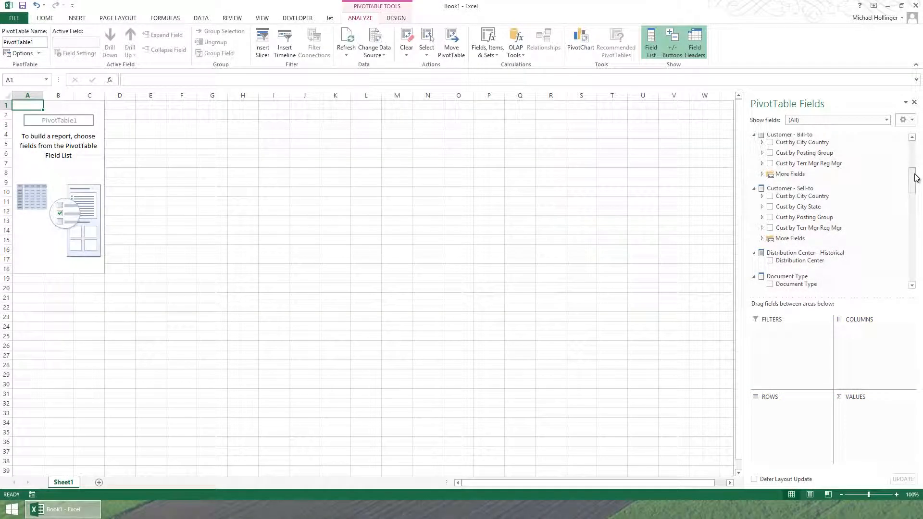
pyautogui.click(769, 260)
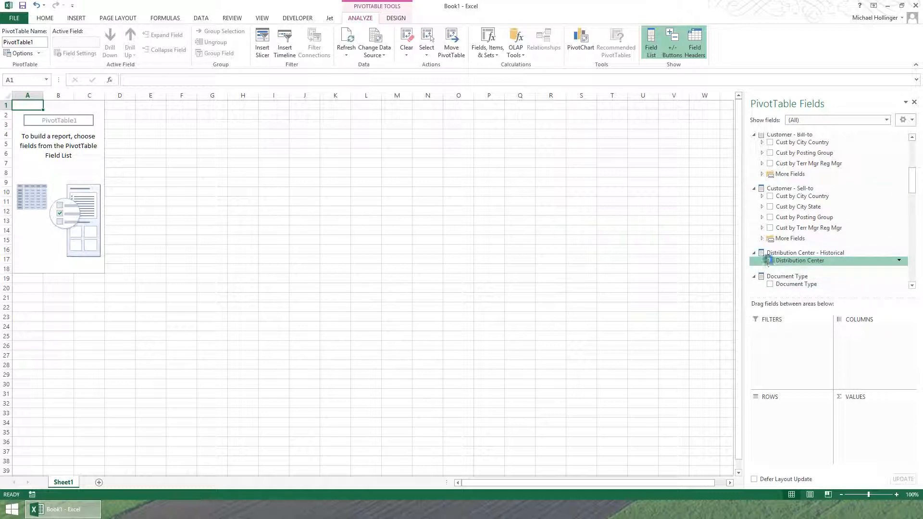
pyautogui.moveTo(915, 186); pyautogui.dragTo(911, 193)
pyautogui.click(781, 286)
pyautogui.scroll(2, 913, 182)
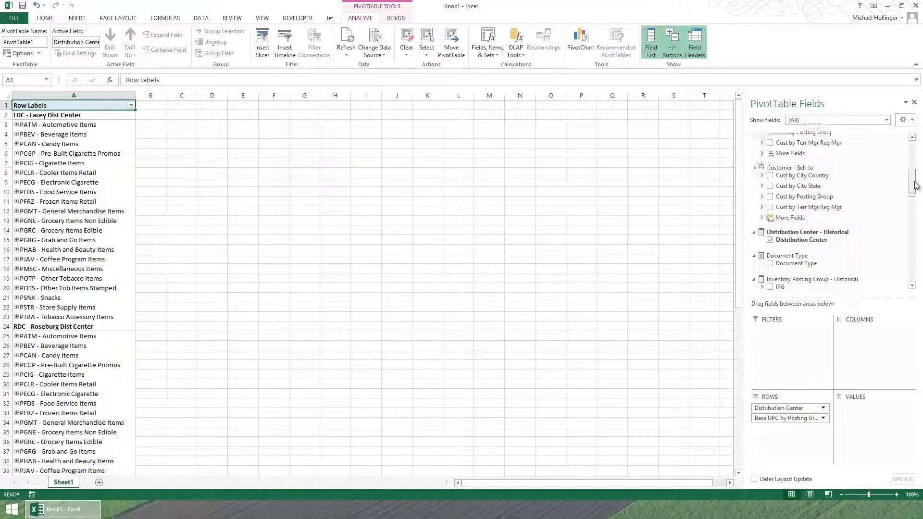
# - Add the sell-to Customer Name to the rows above Base UPC by Posting Group, and move Distribution Center to the filters
pyautogui.click(762, 241)
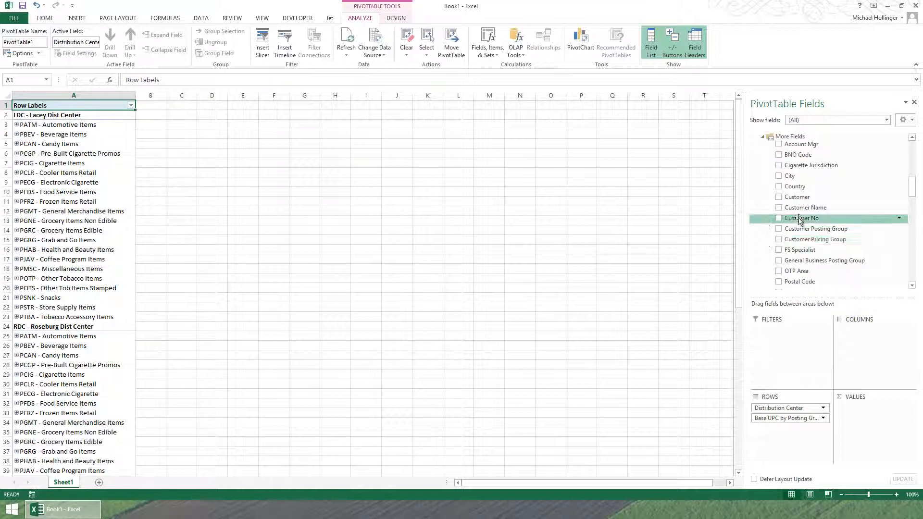
pyautogui.moveTo(800, 211); pyautogui.dragTo(790, 441)
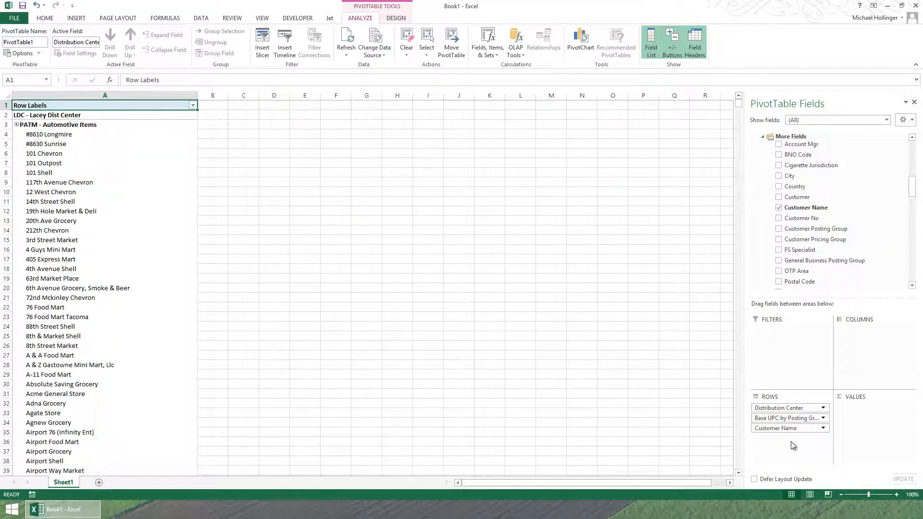
pyautogui.moveTo(786, 419); pyautogui.dragTo(789, 438)
pyautogui.moveTo(789, 407); pyautogui.dragTo(807, 363)
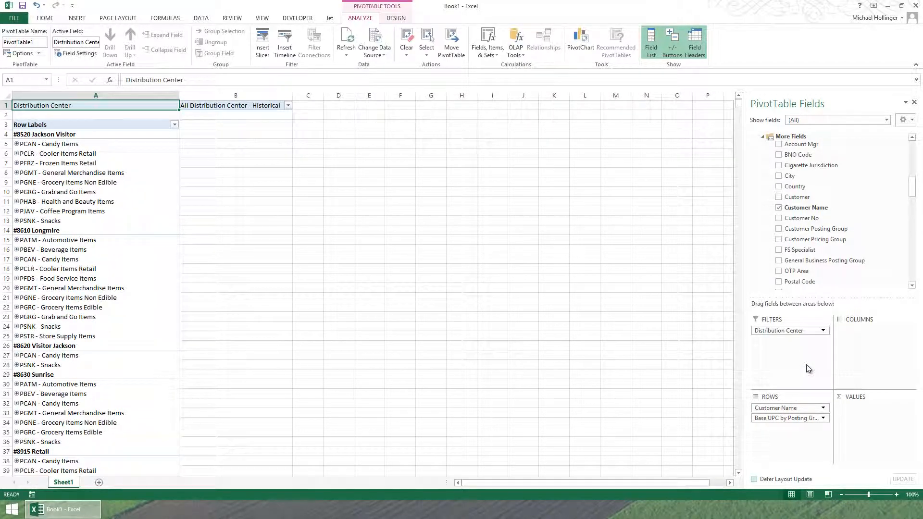
# - Clear all fields from the PivotTable and add Route from Shipping Agent Services to the rows
pyautogui.moveTo(792, 331); pyautogui.dragTo(691, 332)
pyautogui.moveTo(781, 409); pyautogui.dragTo(692, 404)
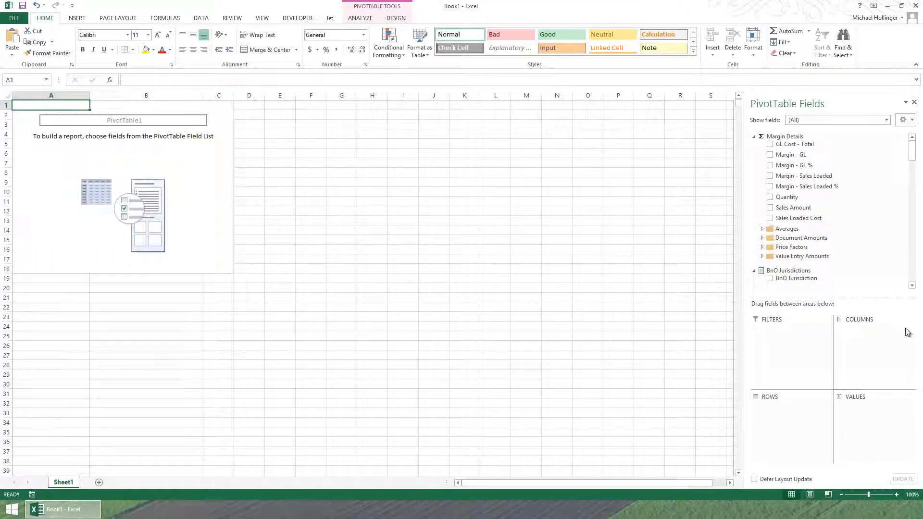
pyautogui.moveTo(912, 151); pyautogui.dragTo(914, 261)
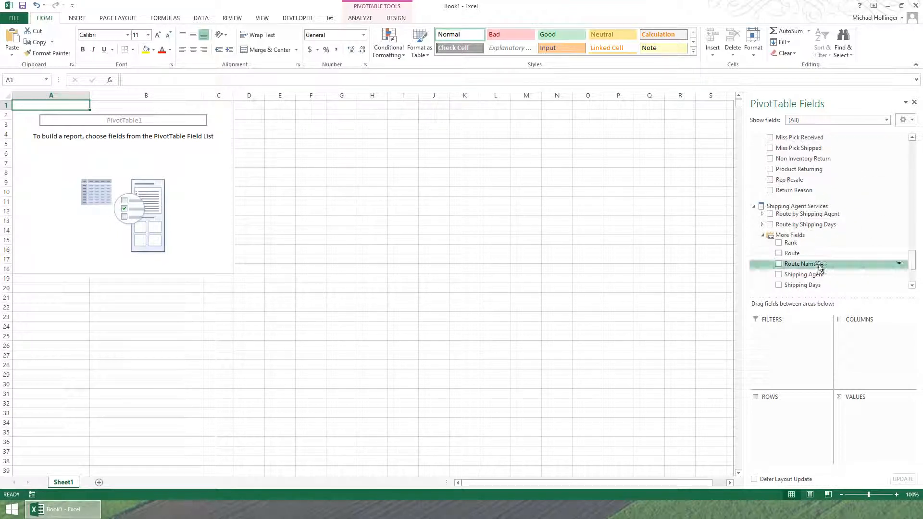
pyautogui.click(778, 253)
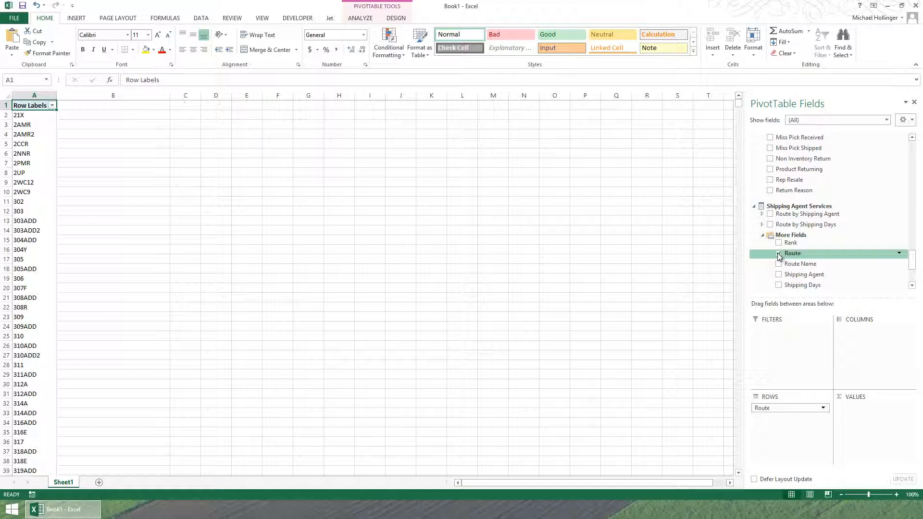
# - Add the sell-to Regional Mgr, Territory Mgr and Customer fields to the rows, and collapse the Employees group and one regional manager's group
pyautogui.moveTo(912, 261); pyautogui.dragTo(914, 201)
pyautogui.click(779, 268)
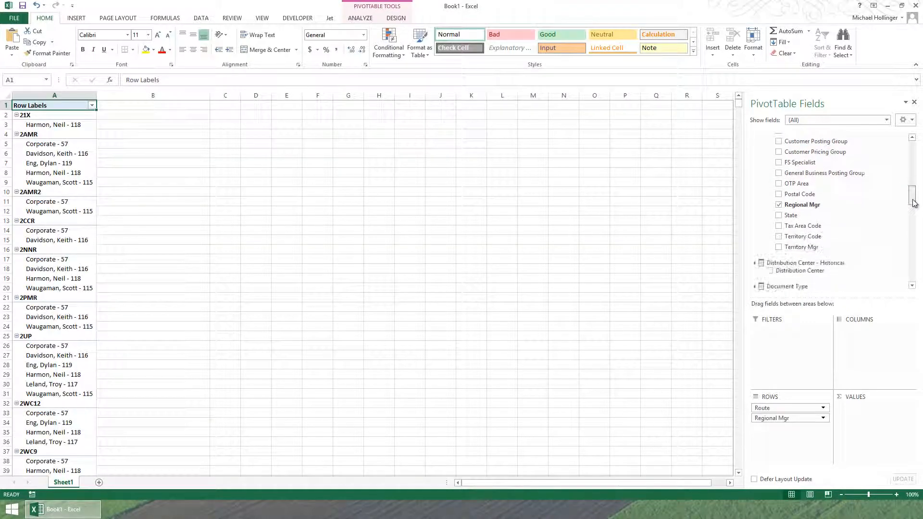
pyautogui.click(779, 246)
pyautogui.scroll(2, 892, 200)
pyautogui.click(778, 178)
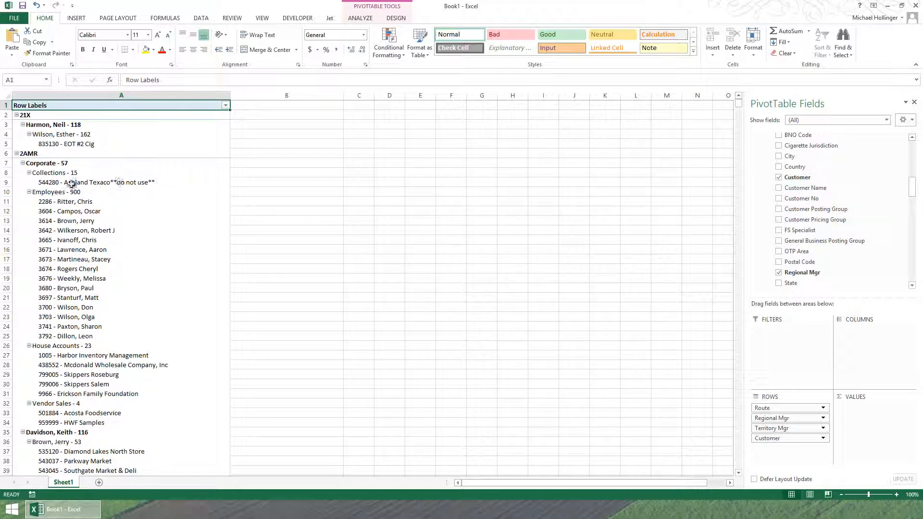
pyautogui.click(30, 192)
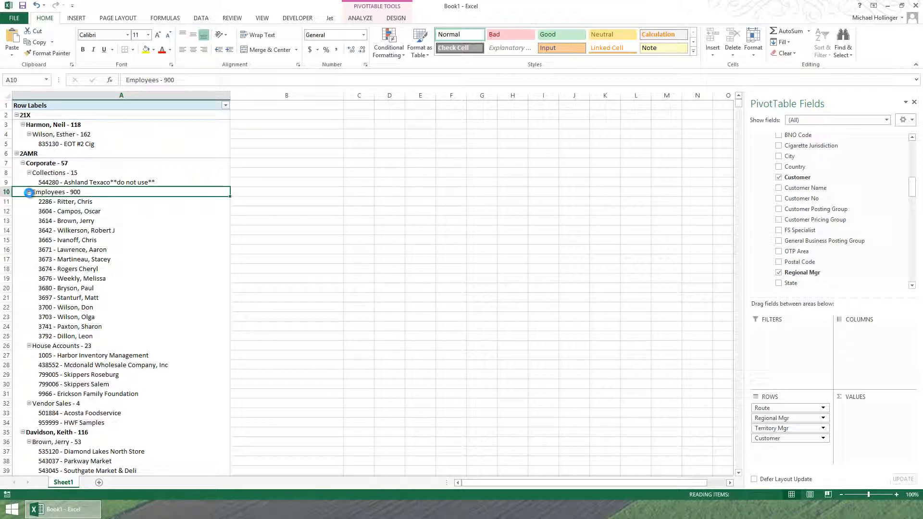
pyautogui.click(23, 288)
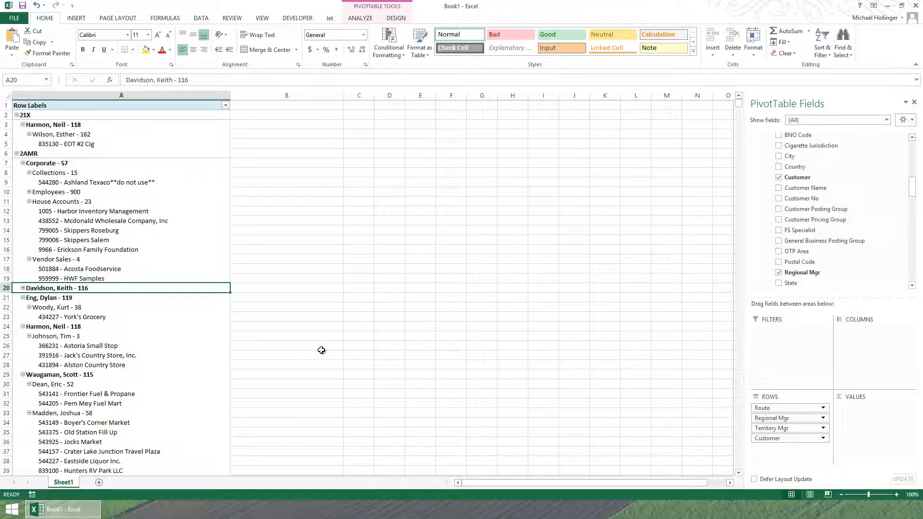
# - Replace the Regional Mgr, Territory Mgr and Customer row fields with the sell-to Cust by Terr Mgr Reg Mgr hierarchy
pyautogui.scroll(2, 913, 182)
pyautogui.moveTo(914, 182); pyautogui.dragTo(913, 174)
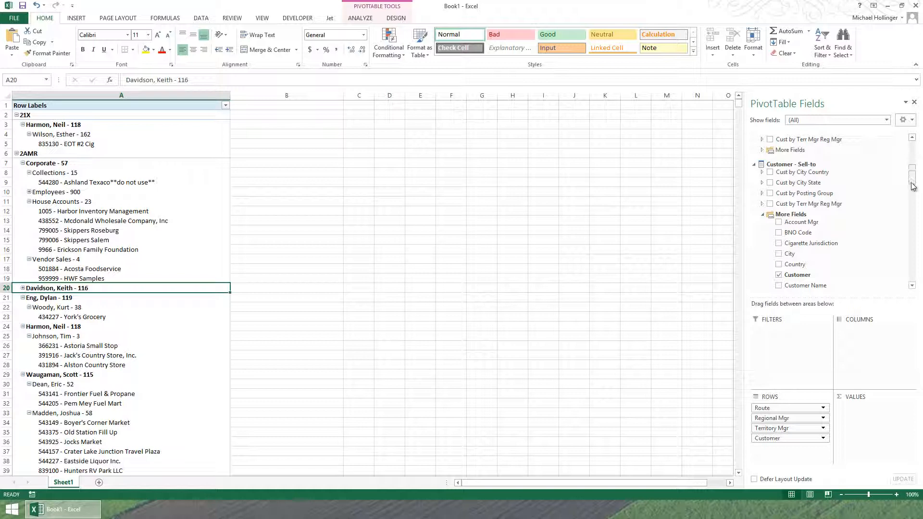
pyautogui.moveTo(814, 419); pyautogui.dragTo(690, 412)
pyautogui.moveTo(785, 423); pyautogui.dragTo(711, 418)
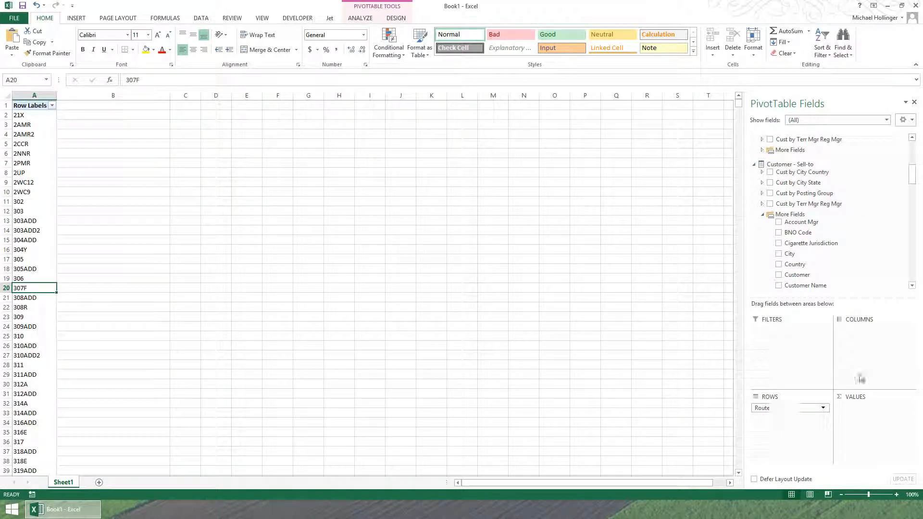
pyautogui.click(770, 204)
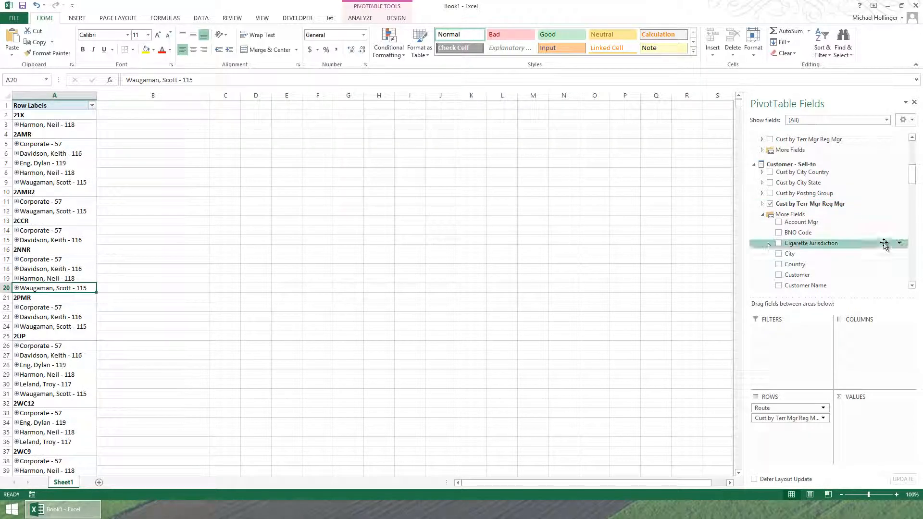
# - Expand the second regional entry under route 2AMR and the first territory manager beneath it to list the customers
pyautogui.click(17, 153)
pyautogui.click(22, 163)
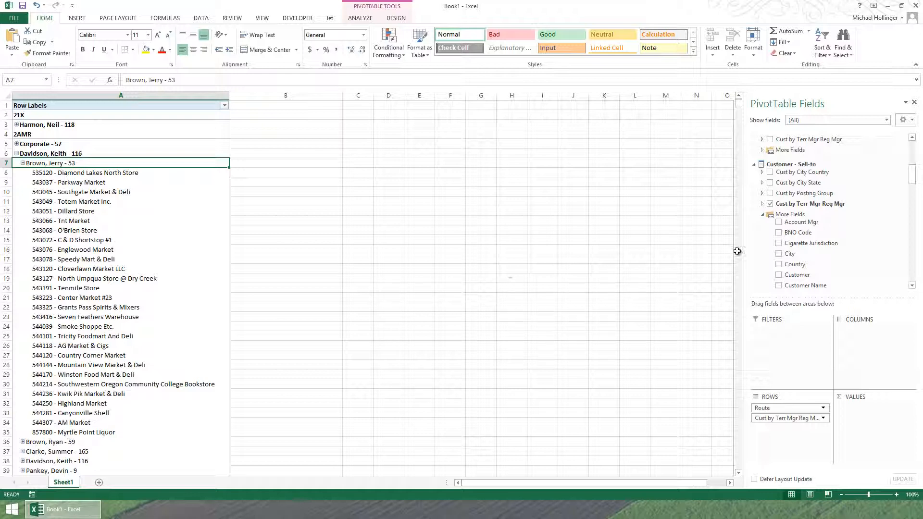
# - Add Sales Amount and Margin - GL from Margin Details to the PivotTable values
pyautogui.moveTo(912, 174); pyautogui.dragTo(915, 146)
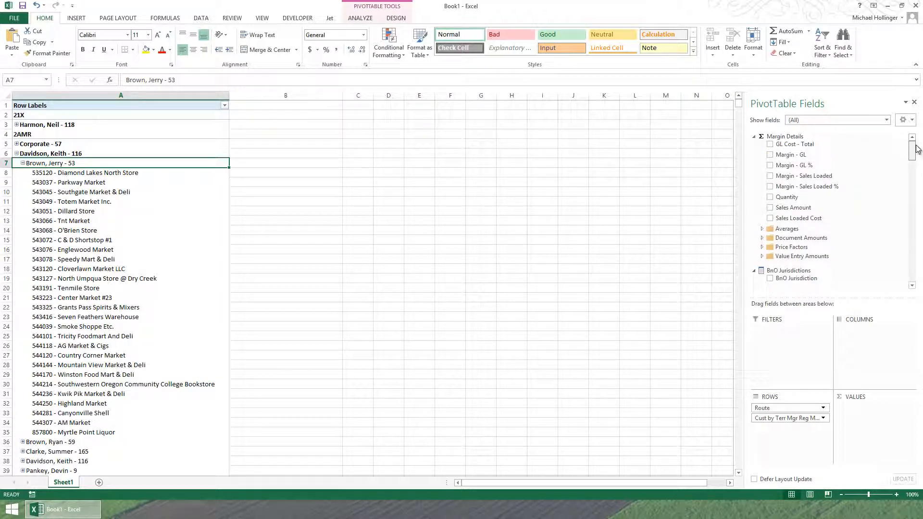
pyautogui.click(770, 208)
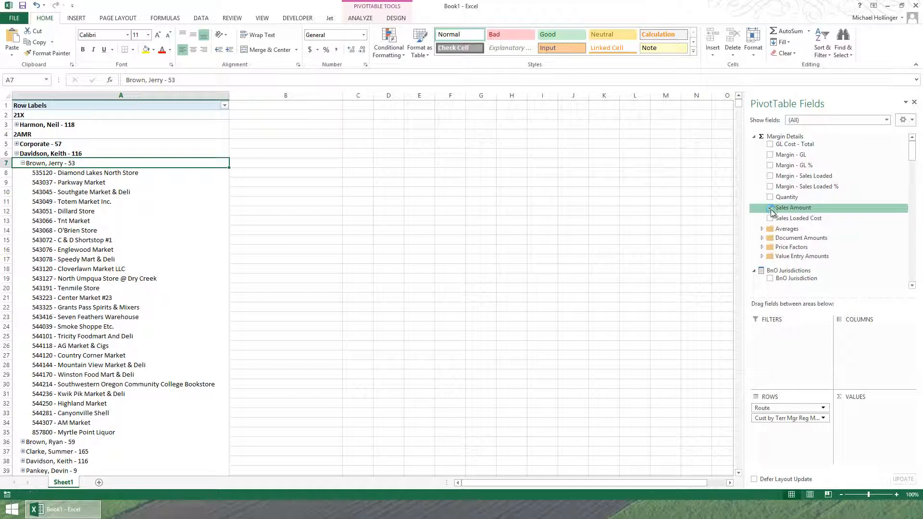
pyautogui.click(769, 155)
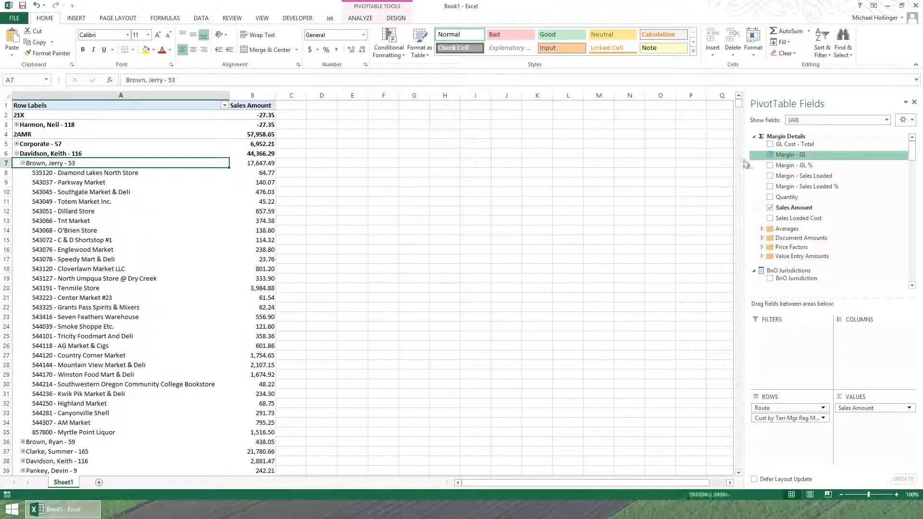
# - Break the PivotTable down by date by adding the Posting Date hierarchy Date YQMD to the columns
pyautogui.moveTo(912, 149); pyautogui.dragTo(915, 237)
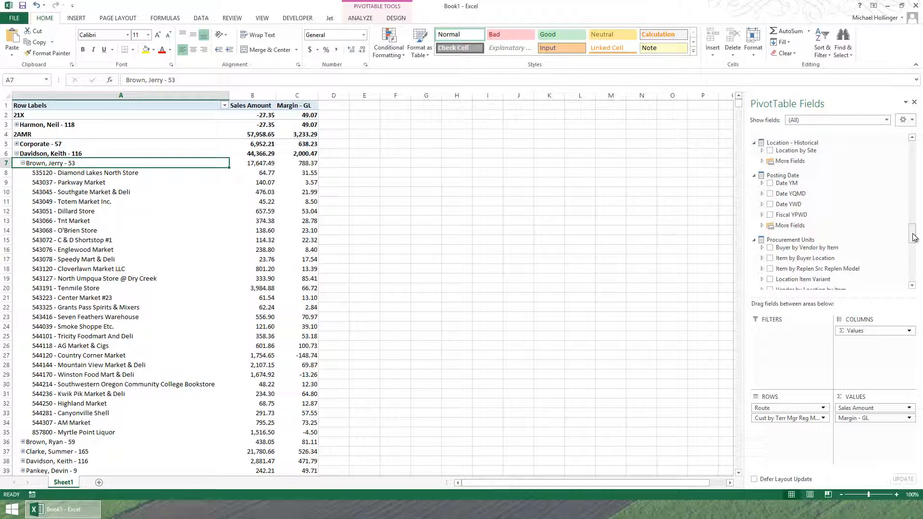
pyautogui.click(788, 225)
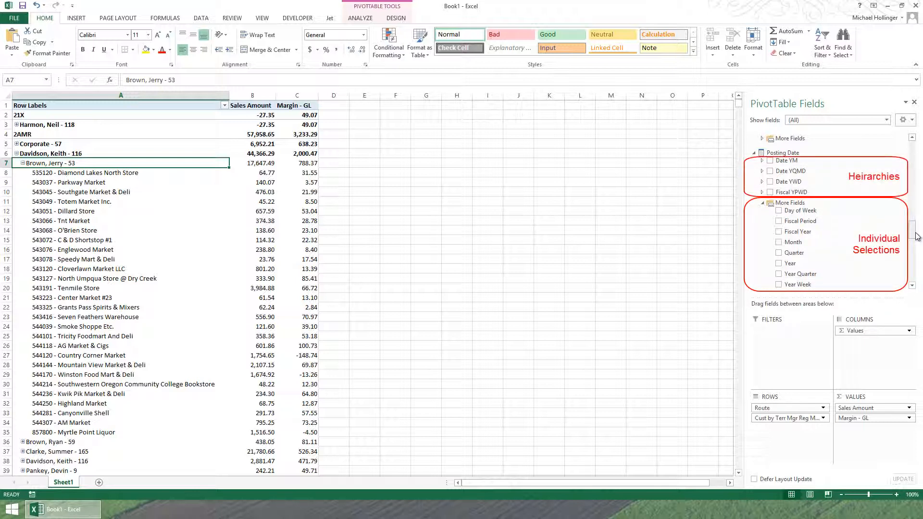
pyautogui.click(770, 171)
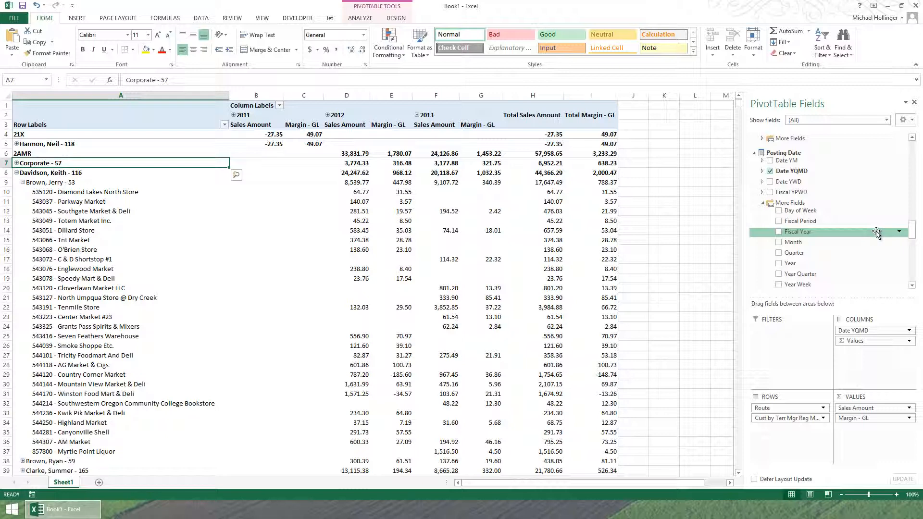
# - Add the item's Inventory Posting Group as a report filter
pyautogui.moveTo(915, 234); pyautogui.dragTo(913, 213)
pyautogui.click(780, 259)
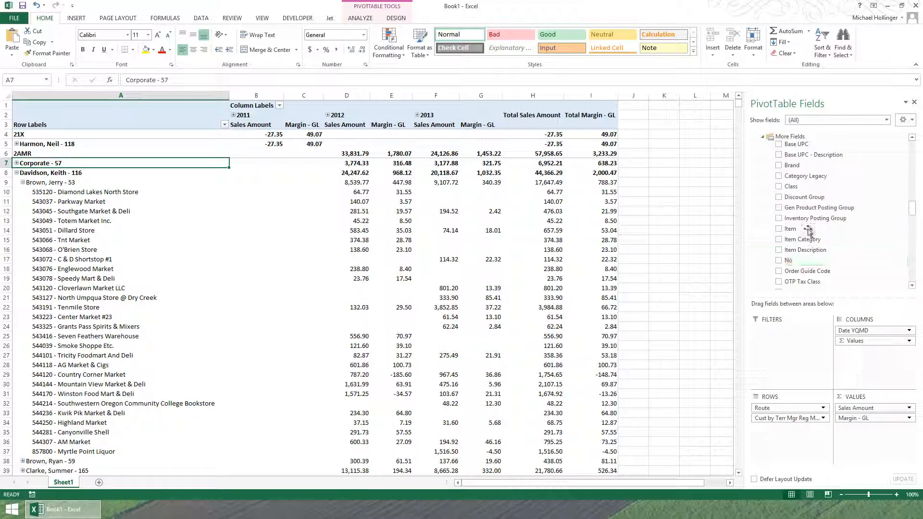
pyautogui.moveTo(812, 215); pyautogui.dragTo(793, 332)
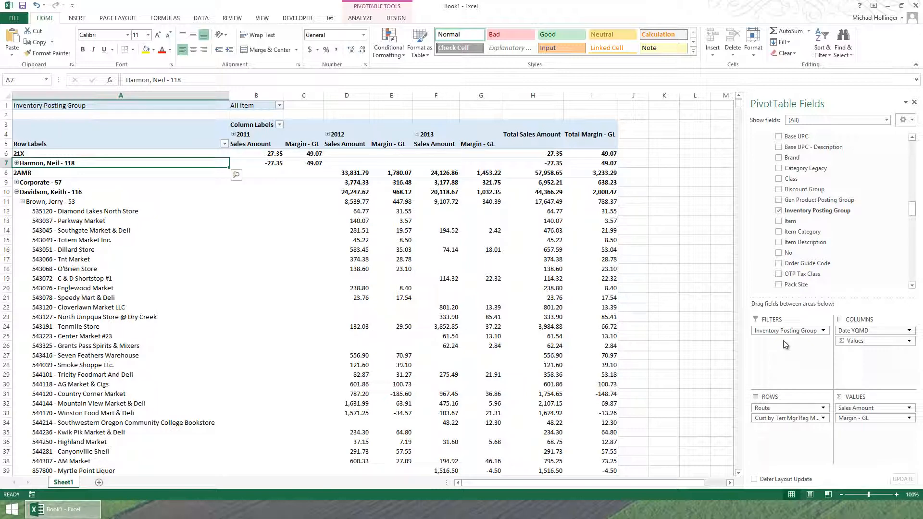
# - Add the individual Vendor field from the Vendor dimension as a second report filter
pyautogui.moveTo(912, 210); pyautogui.dragTo(913, 282)
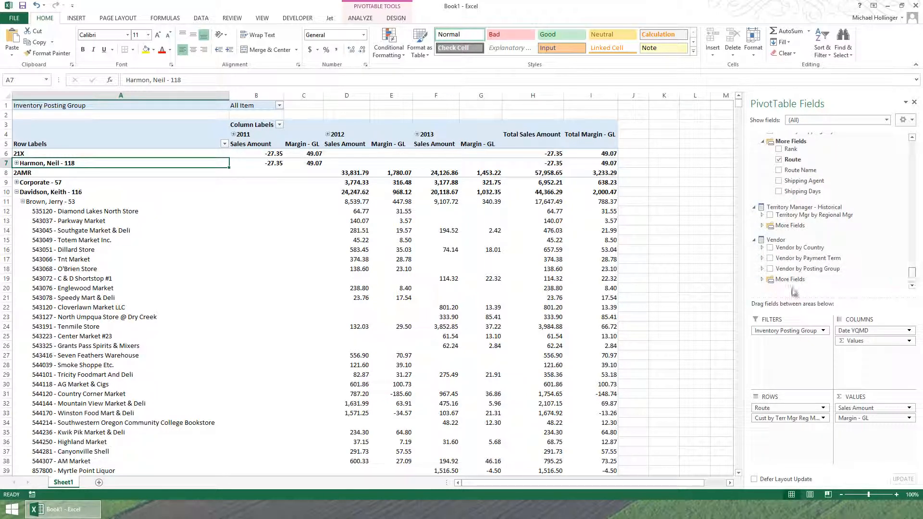
pyautogui.click(766, 279)
pyautogui.moveTo(794, 252); pyautogui.dragTo(786, 341)
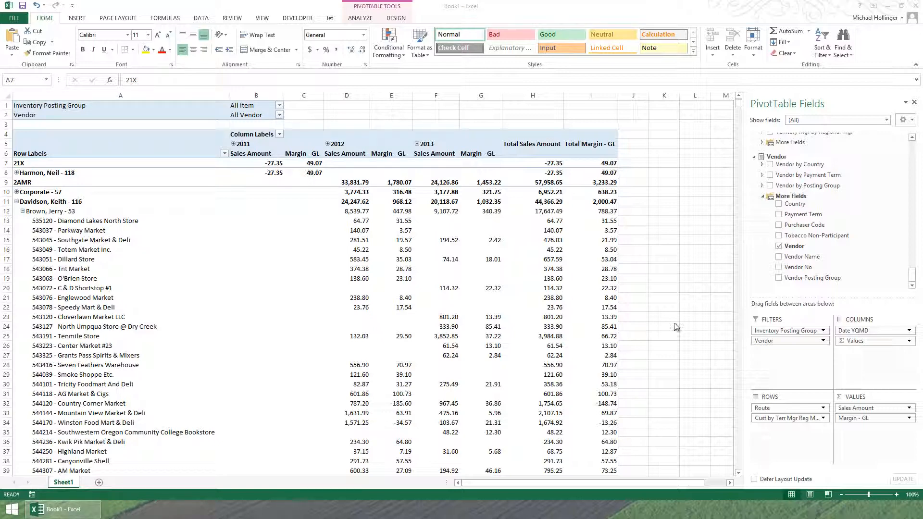
pyautogui.click(354, 4)
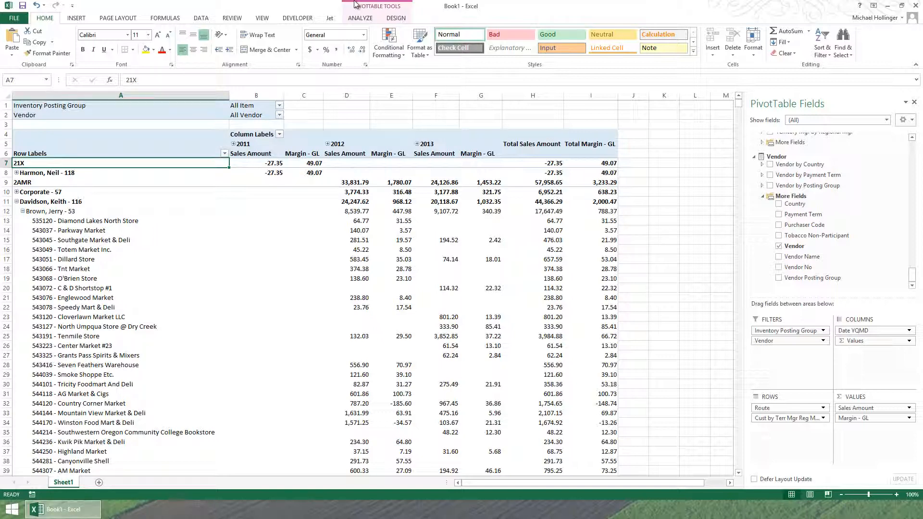
# - Hide the PivotTable field list and filter the Vendor report filter to 19000 - Kraft Grocery Co., searching for "Kraft"
pyautogui.click(360, 6)
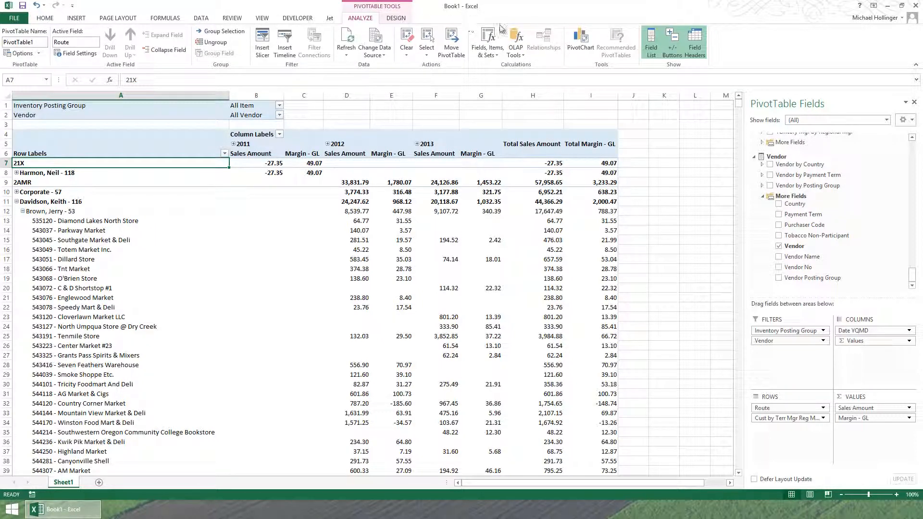
pyautogui.click(651, 39)
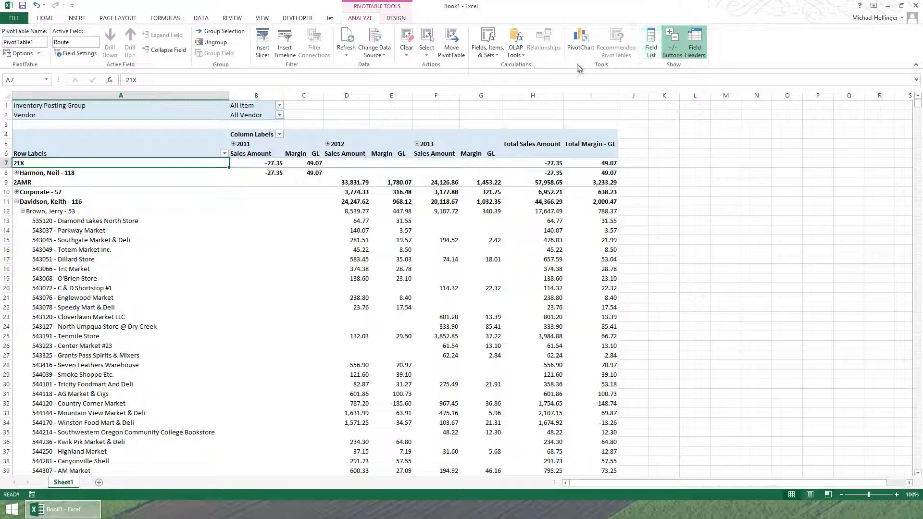
pyautogui.click(279, 115)
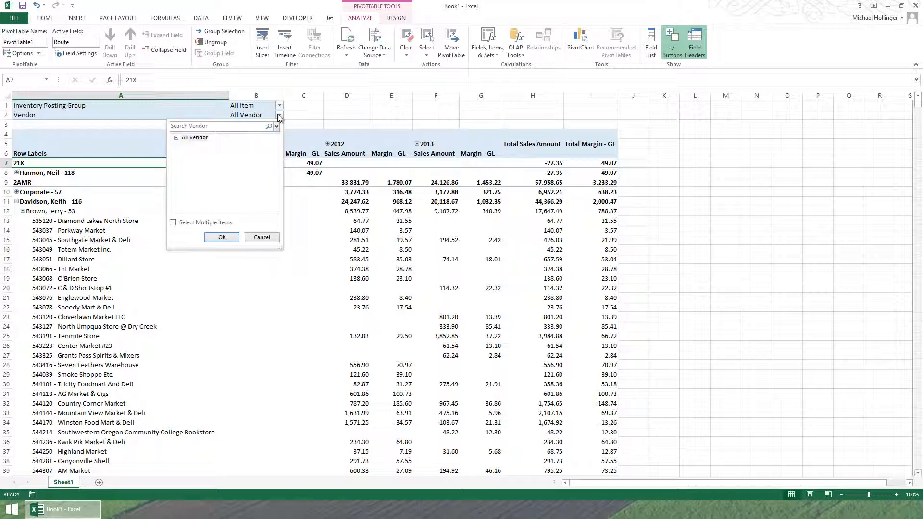
pyautogui.click(247, 126)
pyautogui.write('Kraft')
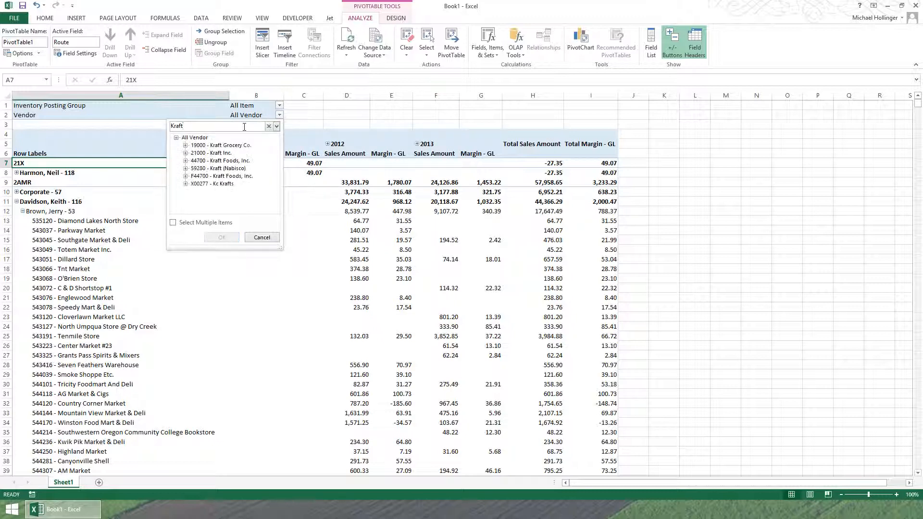
pyautogui.click(239, 146)
pyautogui.click(222, 237)
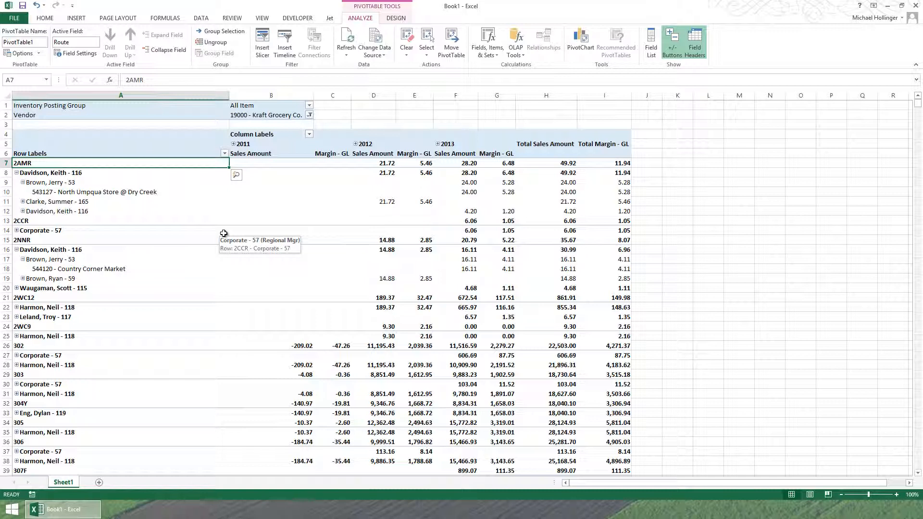
# - Filter Inventory Posting Group to multiple items, keeping only PCAN - Candy Items and PFDS - Food Service Items
pyautogui.click(308, 105)
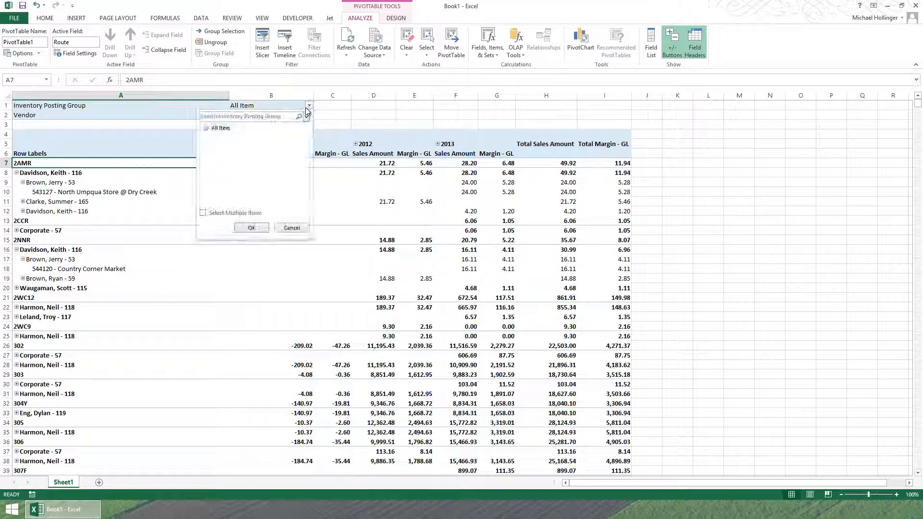
pyautogui.click(228, 215)
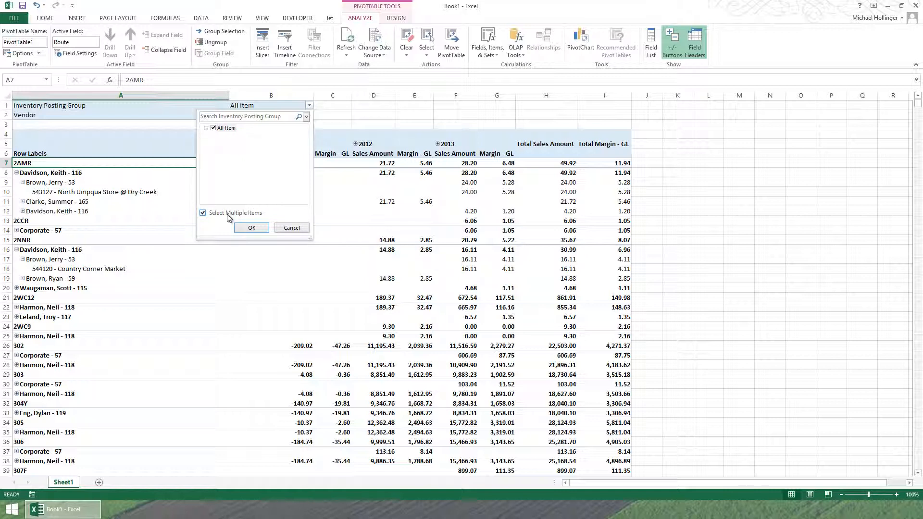
pyautogui.click(213, 129)
pyautogui.click(206, 128)
pyautogui.click(222, 159)
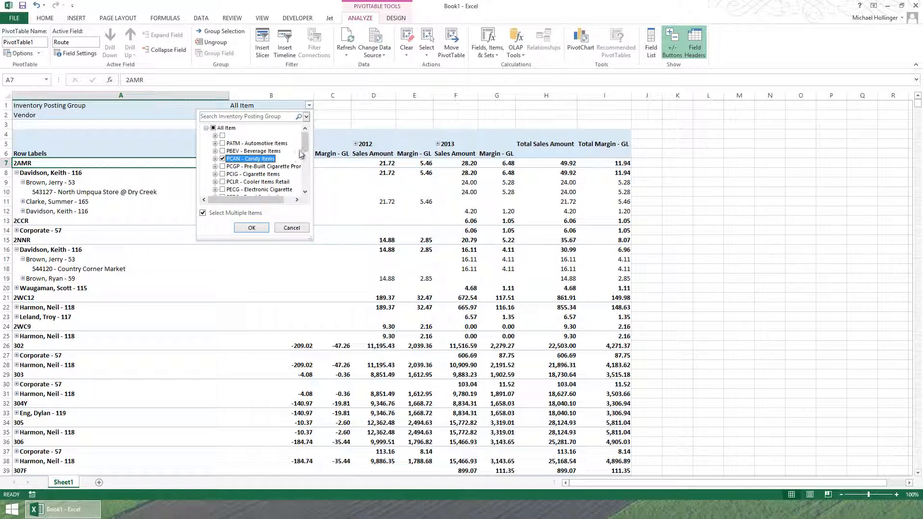
pyautogui.scroll(-2, 301, 153)
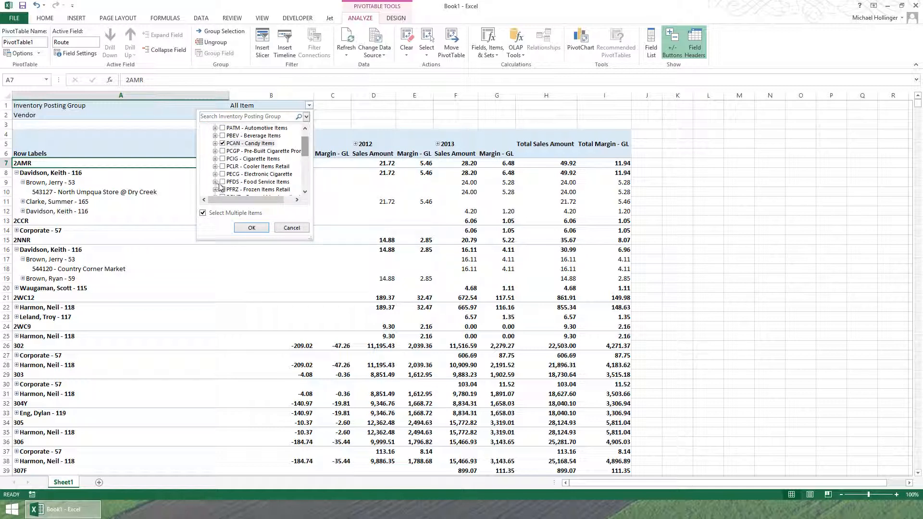
pyautogui.click(222, 182)
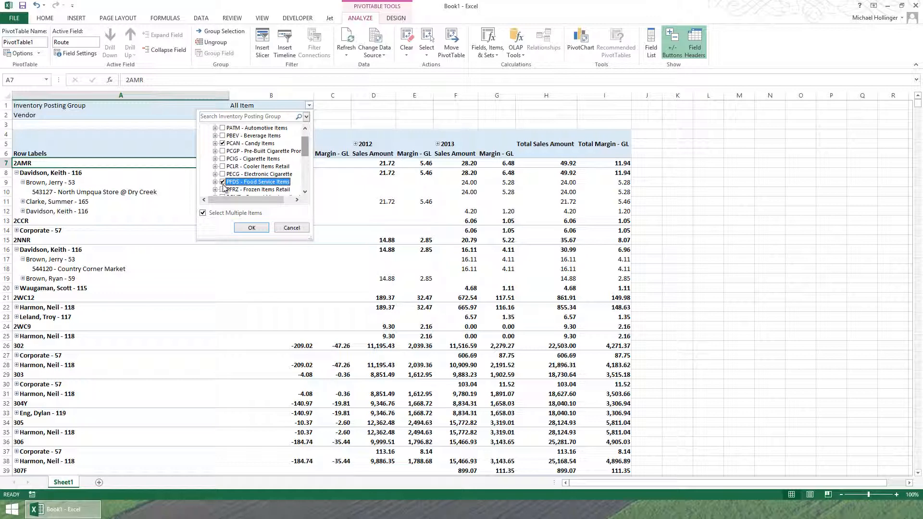
pyautogui.click(250, 228)
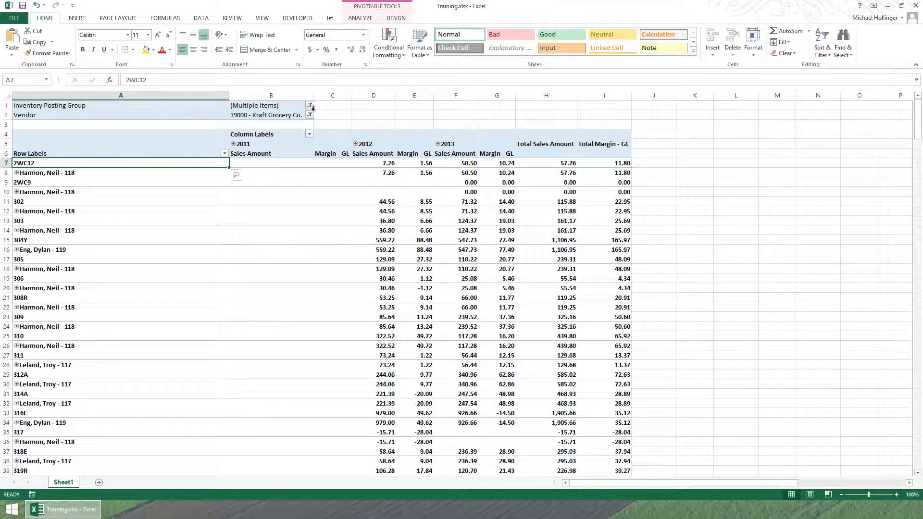
# - Reset the report filters to All Item for Inventory Posting Group and All Vendor for Vendor
pyautogui.click(312, 106)
pyautogui.click(226, 128)
pyautogui.click(251, 228)
pyautogui.click(310, 115)
pyautogui.scroll(10, 255, 165)
pyautogui.click(226, 137)
pyautogui.click(251, 238)
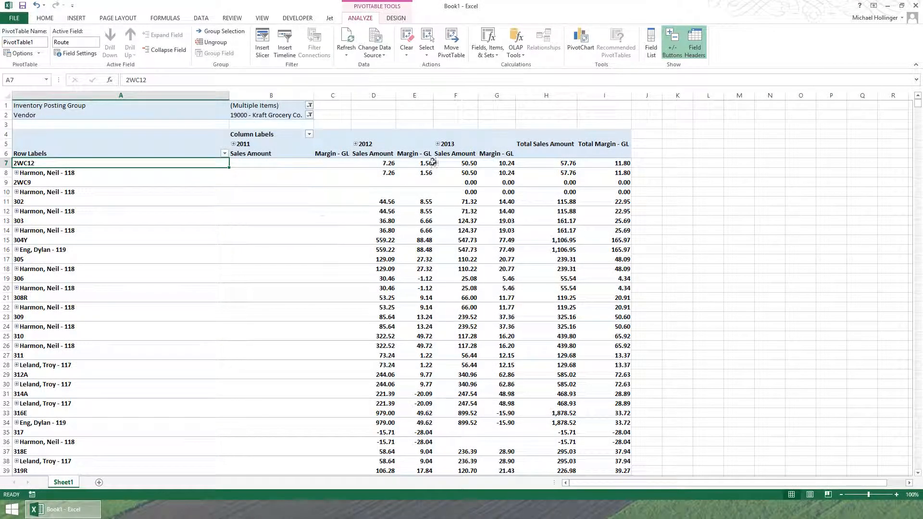
# - Expand the 2013 column into quarters and 2013 Q4 into its months
pyautogui.click(437, 144)
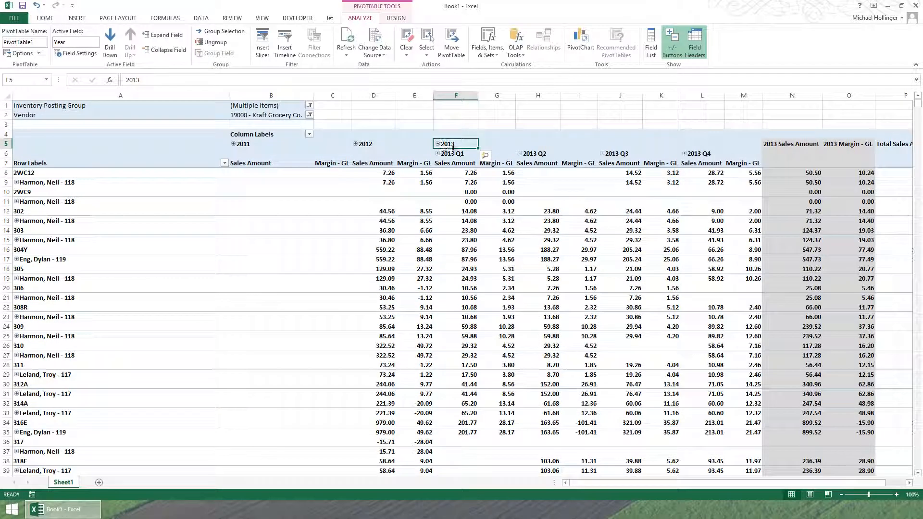
pyautogui.click(683, 154)
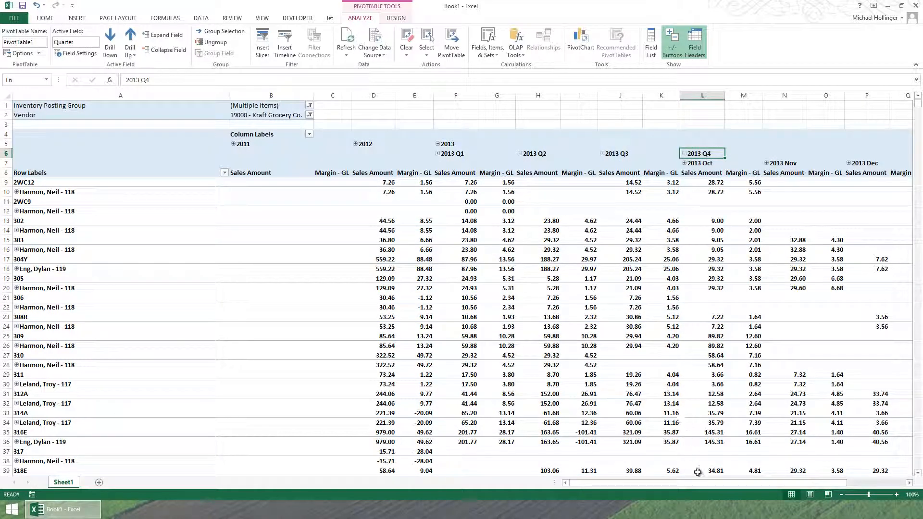
pyautogui.moveTo(706, 483); pyautogui.dragTo(768, 484)
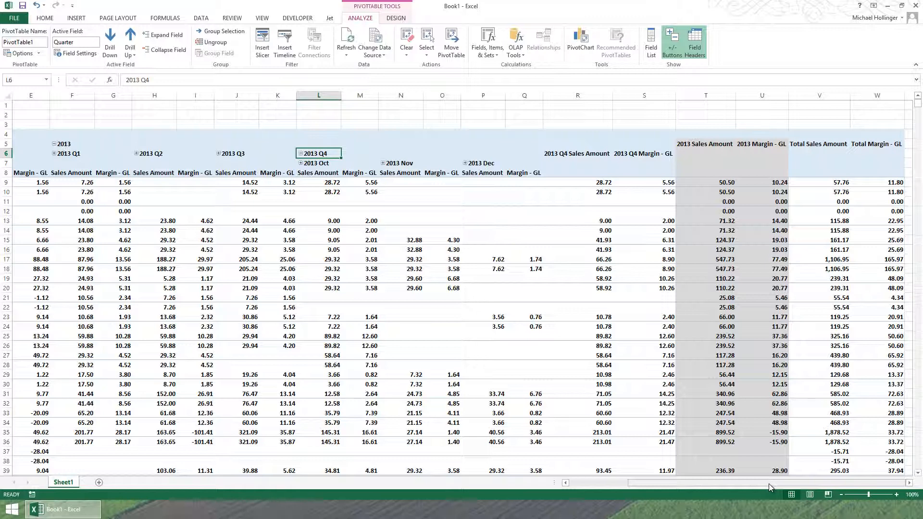
# - Turn off the Year subtotals in the columns and open the options for the 2013 Q4 subtotal
pyautogui.click(717, 145)
pyautogui.rightClick(718, 145)
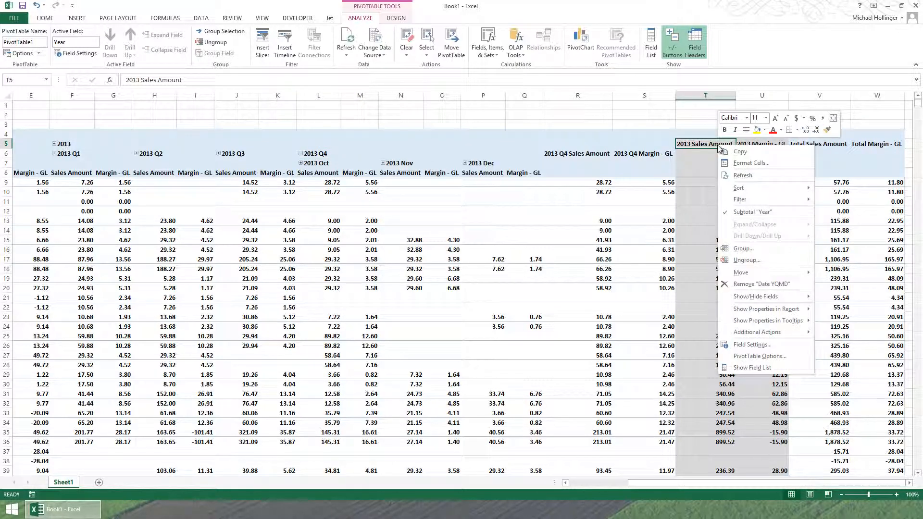
pyautogui.click(742, 216)
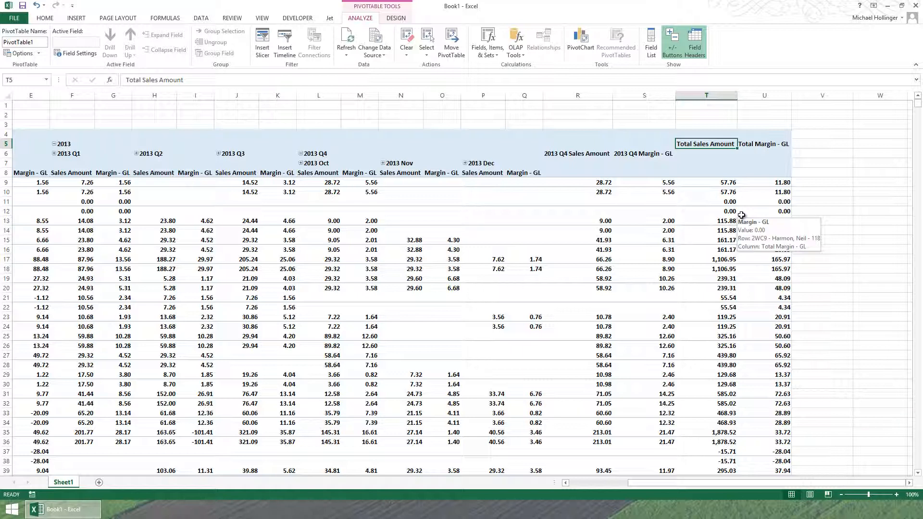
pyautogui.click(592, 159)
pyautogui.rightClick(592, 160)
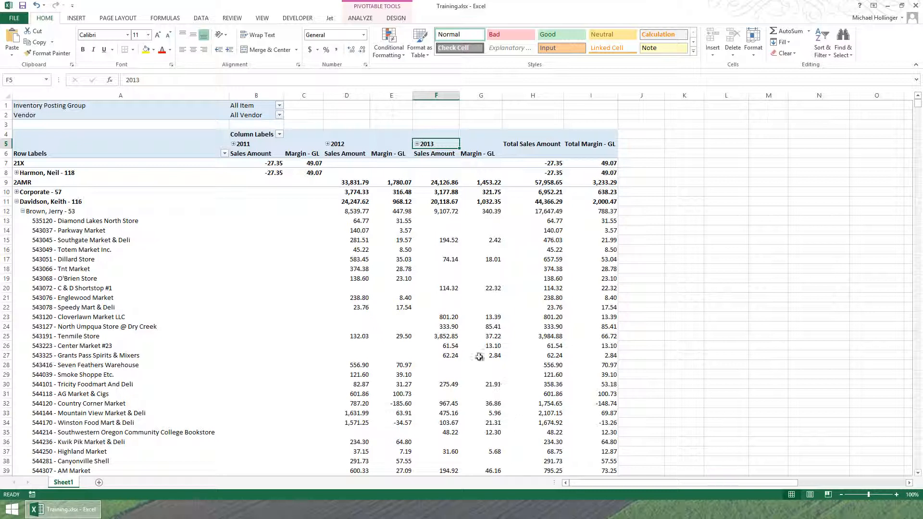
# - Apply a Last Week date filter to the column labels
pyautogui.click(279, 134)
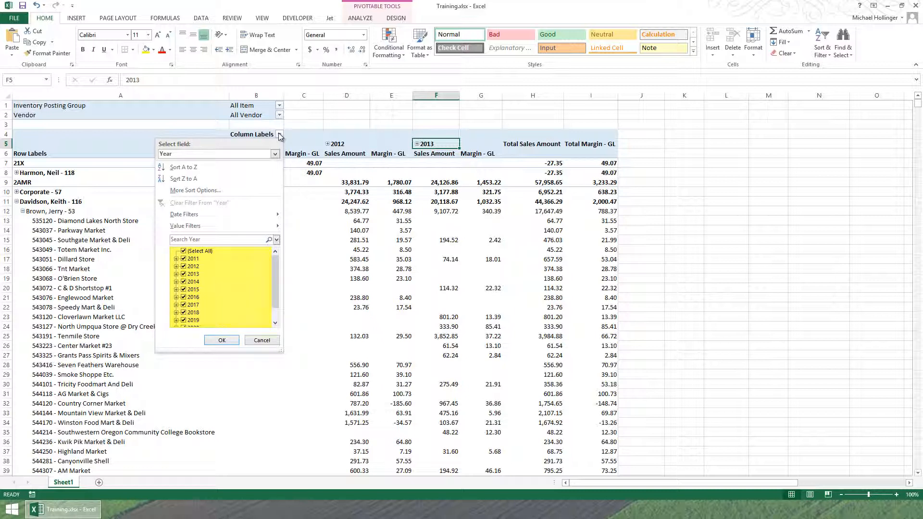
pyautogui.moveTo(271, 220)
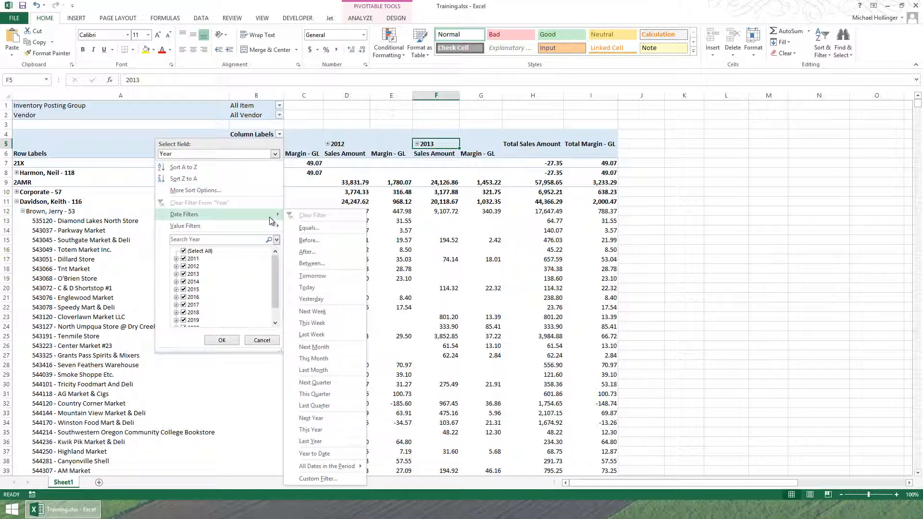
pyautogui.click(312, 335)
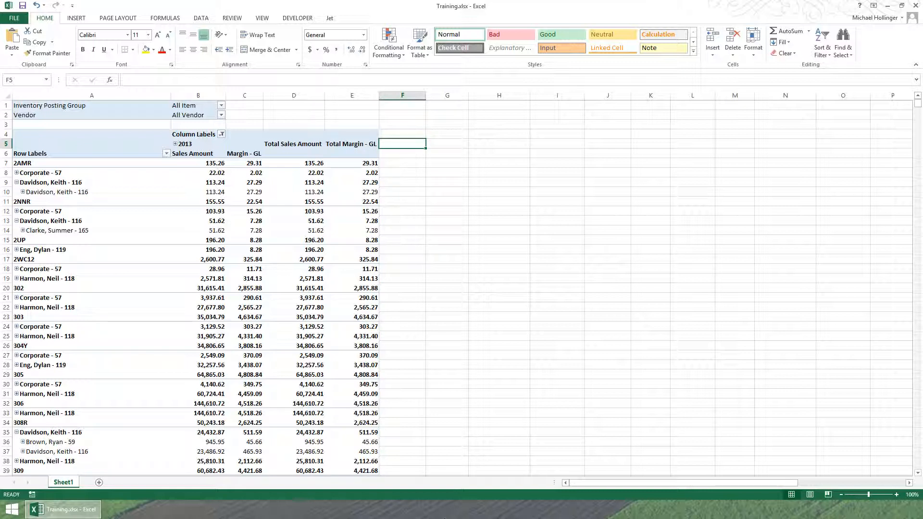
# - Filter the row labels on Regional Mgr to show only the fourth named entry in the manager list
pyautogui.click(166, 153)
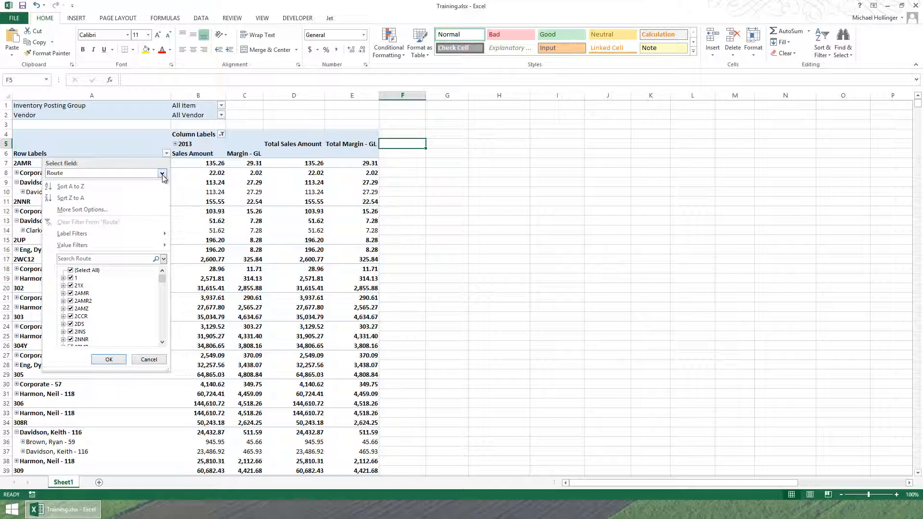
pyautogui.click(162, 173)
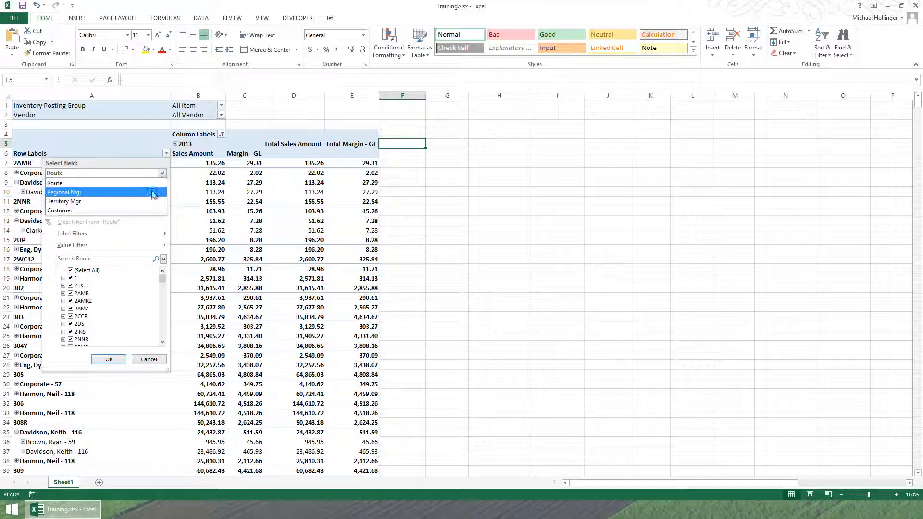
pyautogui.click(153, 192)
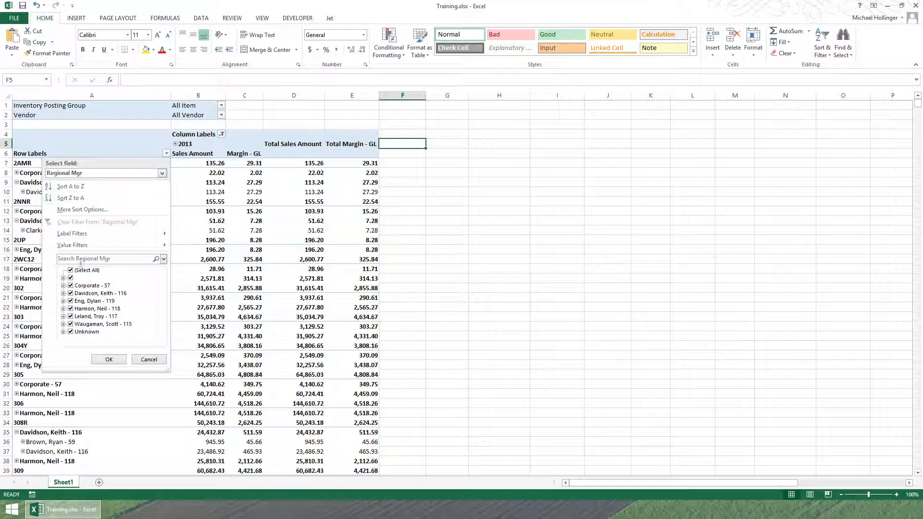
pyautogui.click(71, 271)
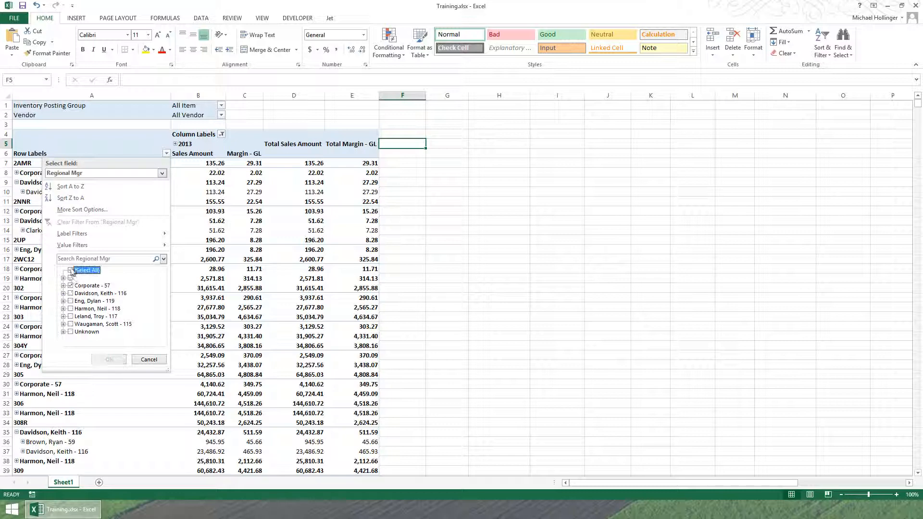
pyautogui.click(71, 309)
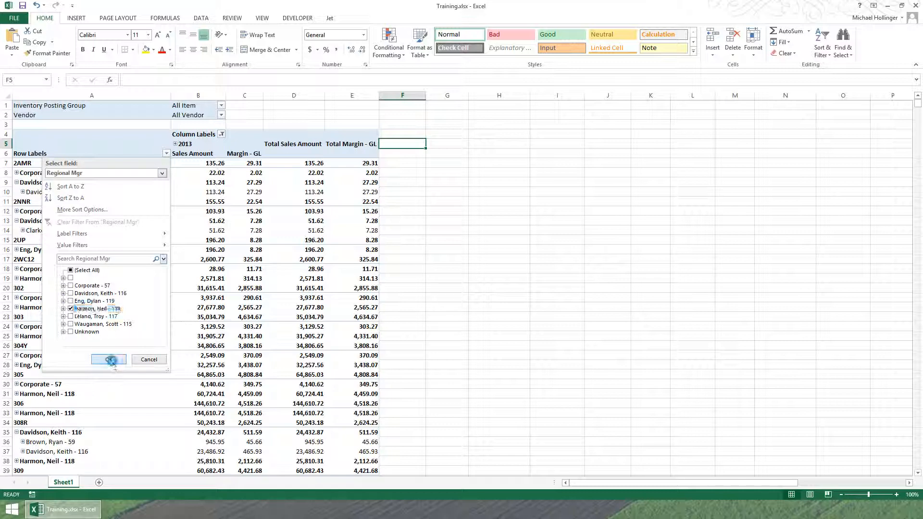
pyautogui.click(112, 360)
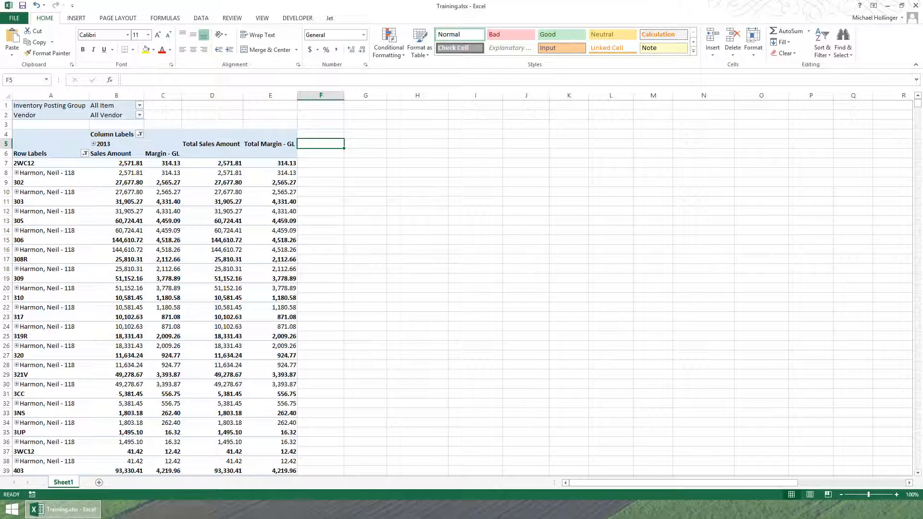
# - Apply a value filter to Route showing only routes whose Sales Amount is less than 1500
pyautogui.click(85, 153)
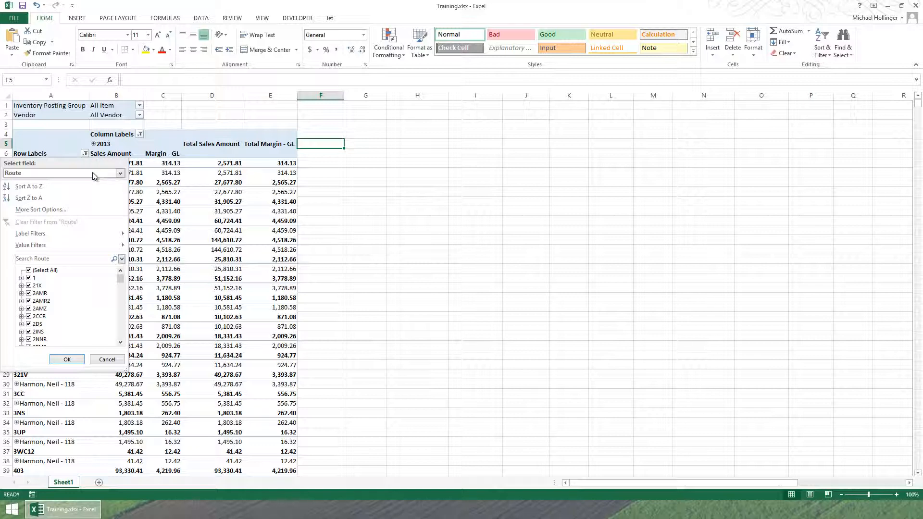
pyautogui.click(94, 174)
pyautogui.click(93, 183)
pyautogui.moveTo(97, 244)
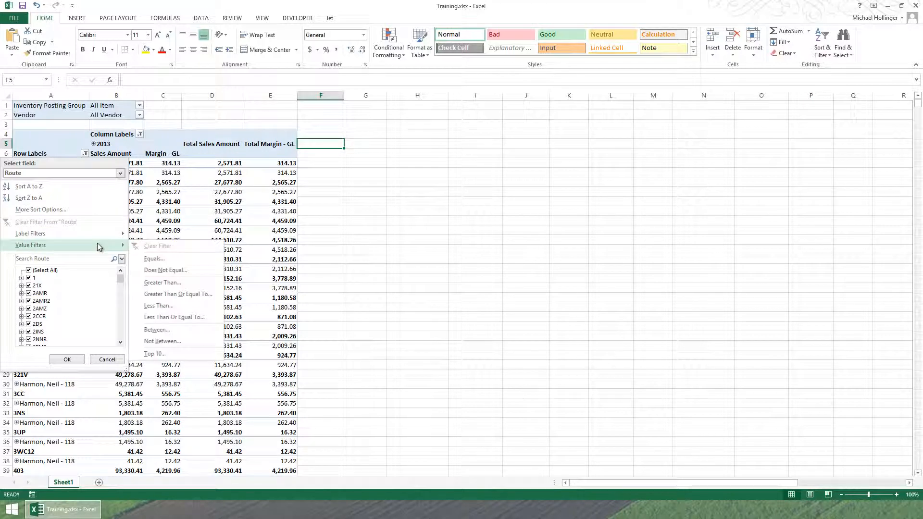
pyautogui.click(154, 306)
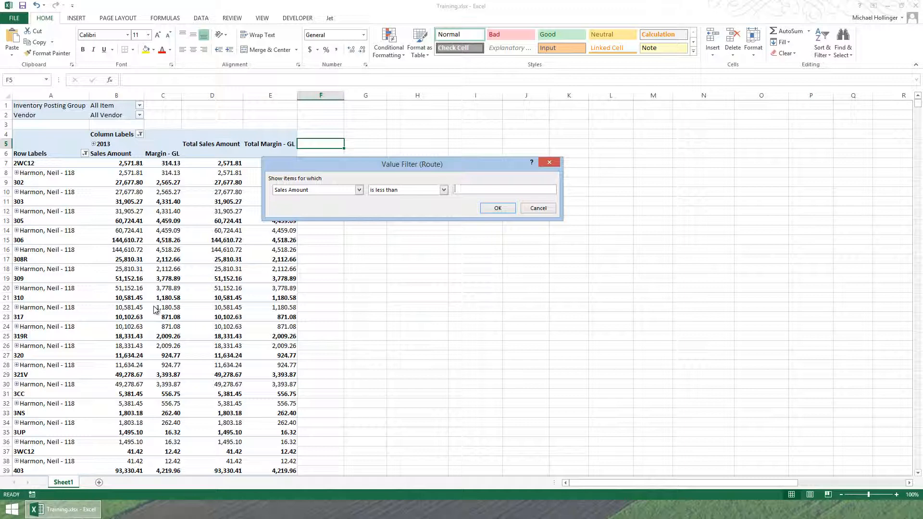
pyautogui.write('1500')
pyautogui.click(499, 208)
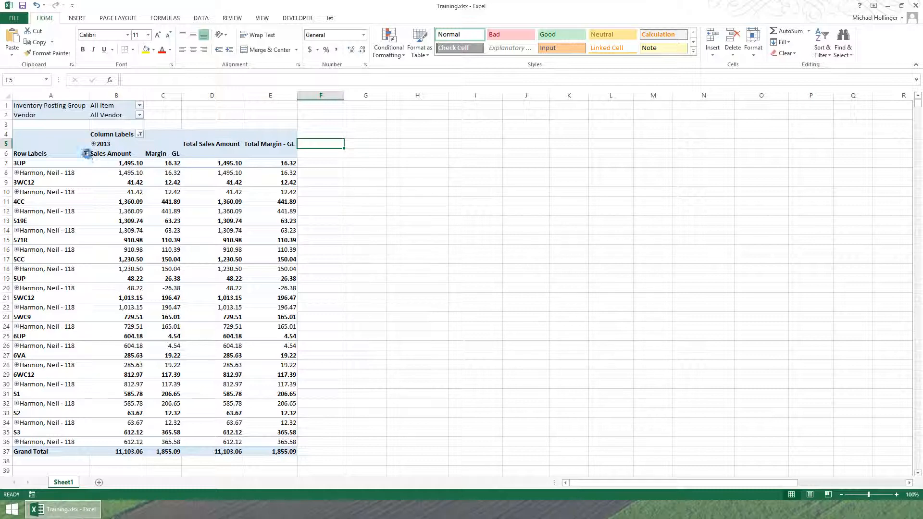
# - Clear the value filter from Route and the date filter from Year
pyautogui.click(84, 154)
pyautogui.click(79, 222)
pyautogui.click(84, 153)
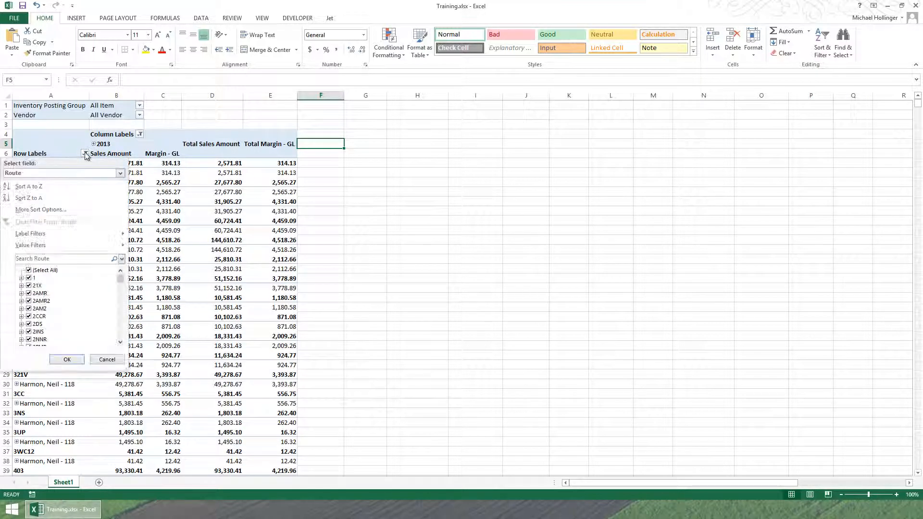
pyautogui.click(140, 135)
pyautogui.click(140, 135)
pyautogui.click(83, 203)
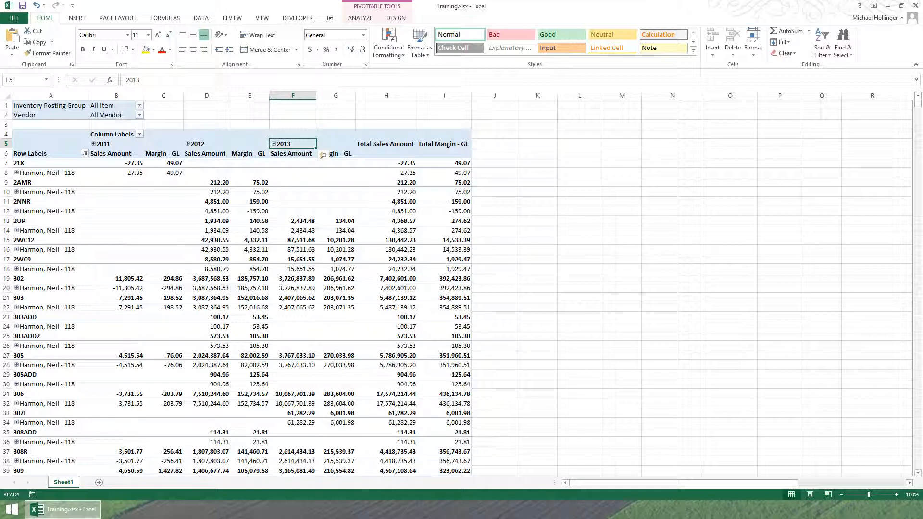
# - Apply a value filter to Year showing only years whose Sales Amount is less than 1500
pyautogui.click(140, 135)
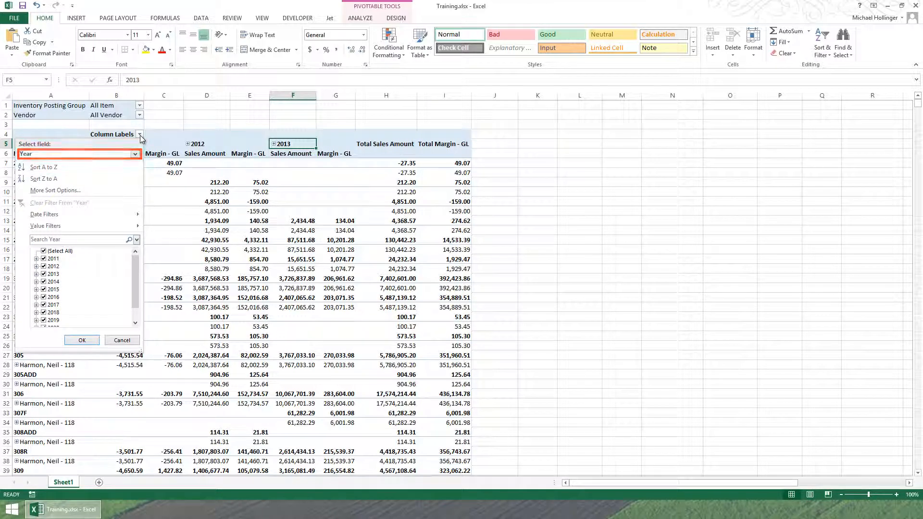
pyautogui.moveTo(111, 227)
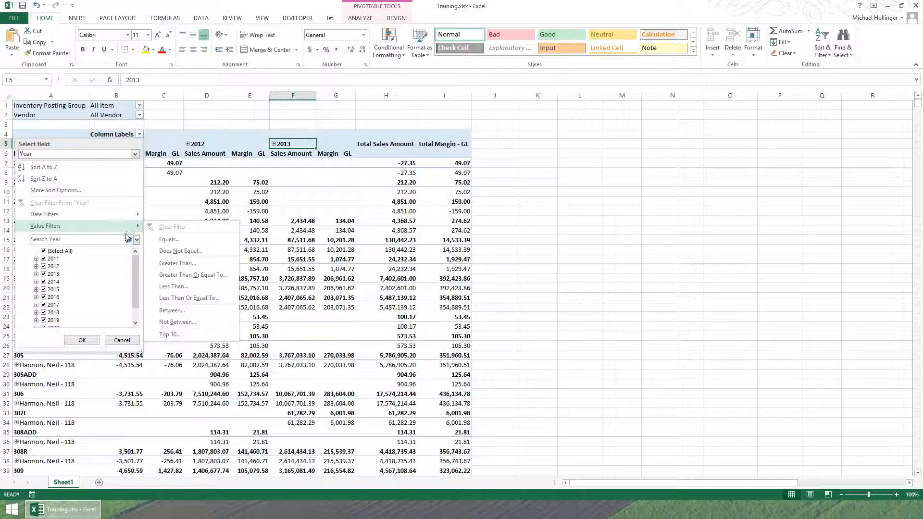
pyautogui.click(169, 286)
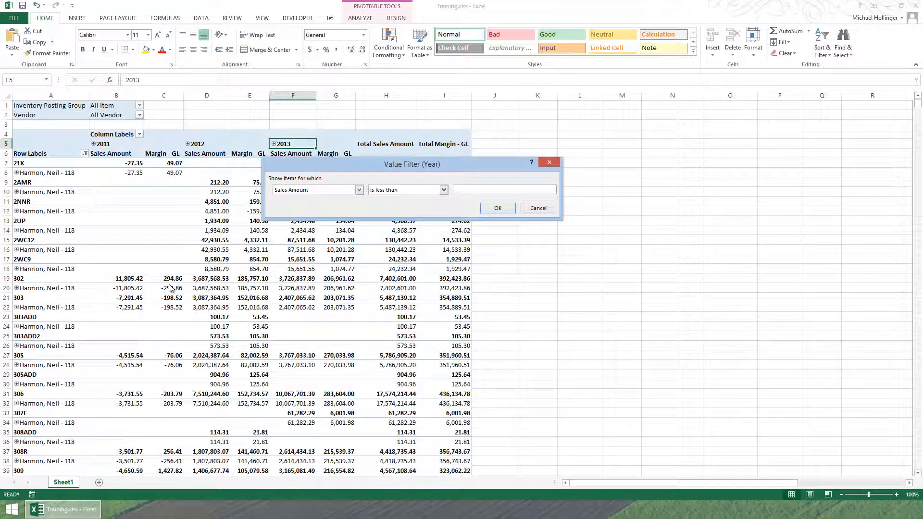
pyautogui.write('1500')
pyautogui.click(482, 208)
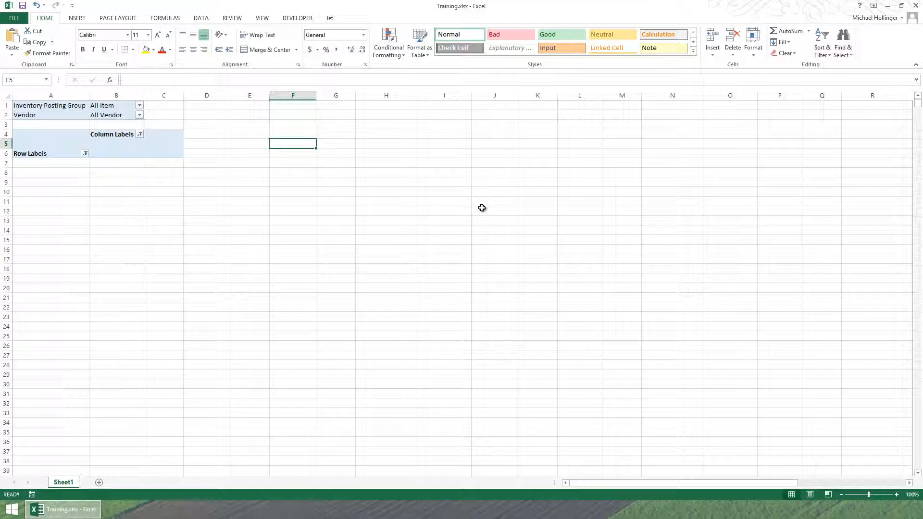
# - Clear the value filter from Year and examine the Grand Total row at the end of the PivotTable
pyautogui.click(140, 135)
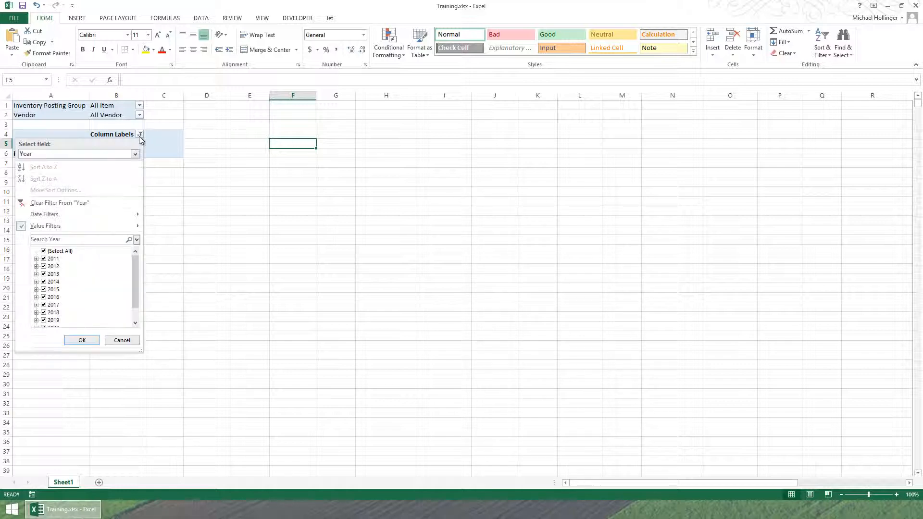
pyautogui.click(111, 204)
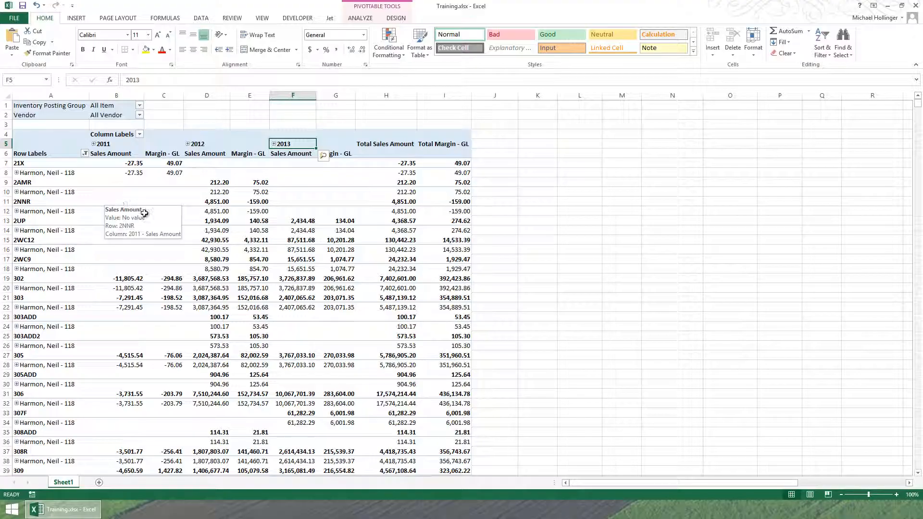
pyautogui.moveTo(918, 106); pyautogui.dragTo(919, 161)
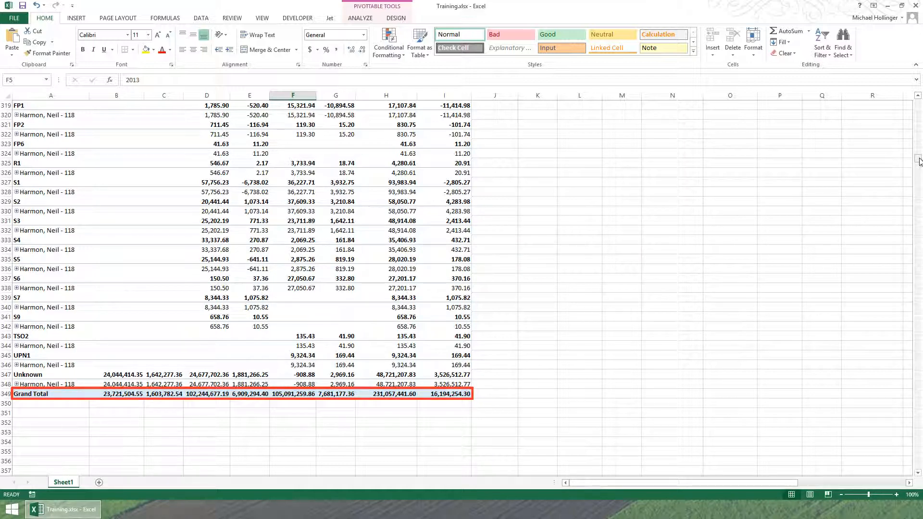
pyautogui.moveTo(919, 162); pyautogui.dragTo(918, 102)
# - Apply a Last Week date filter to the Year field in the column labels
pyautogui.click(140, 134)
pyautogui.moveTo(120, 214)
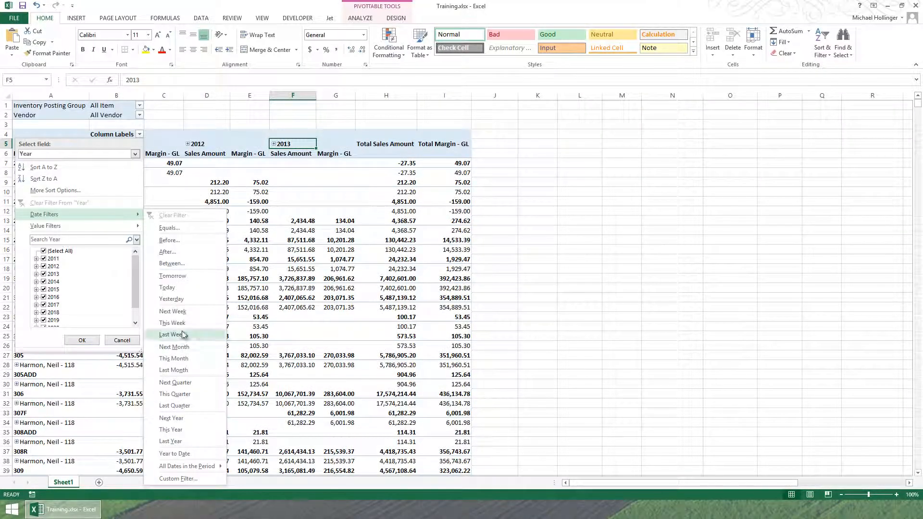
pyautogui.click(181, 331)
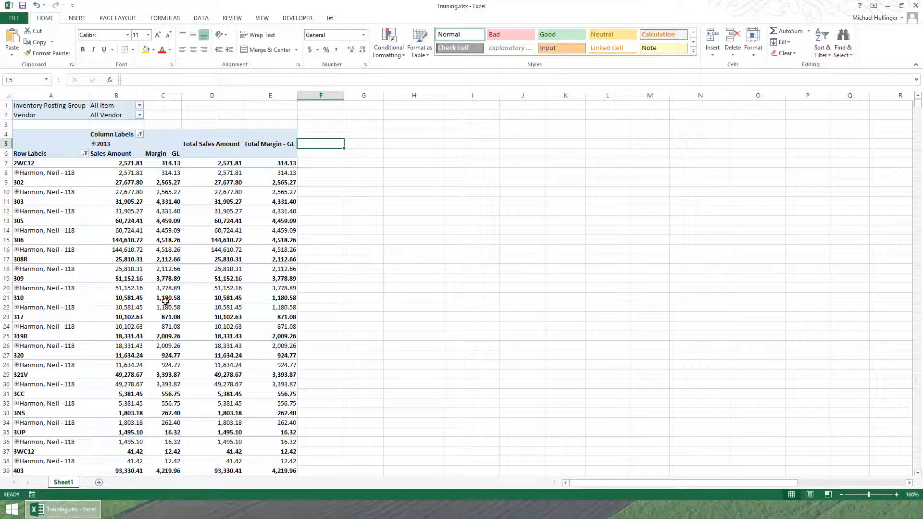
# - Filter Route in the row labels by value to keep only routes with Sales Amount less than 1500
pyautogui.click(84, 153)
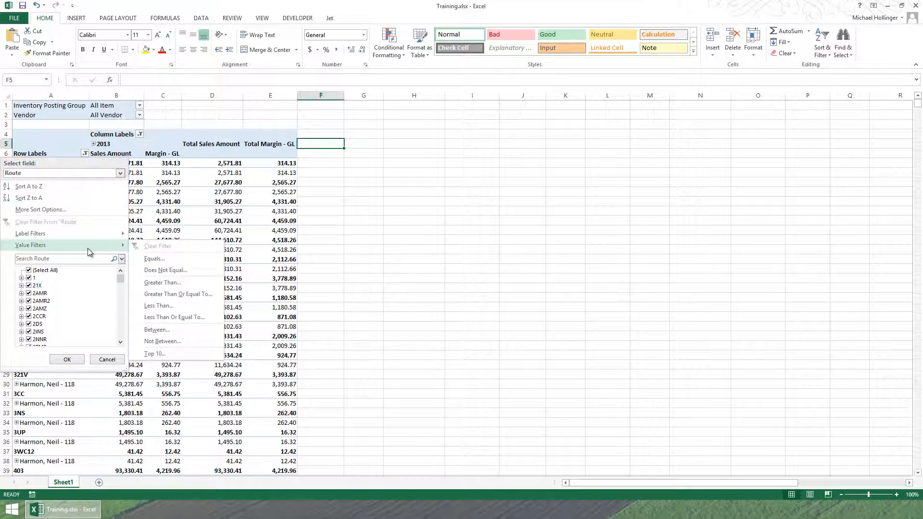
pyautogui.click(163, 307)
pyautogui.write('1500')
pyautogui.click(497, 207)
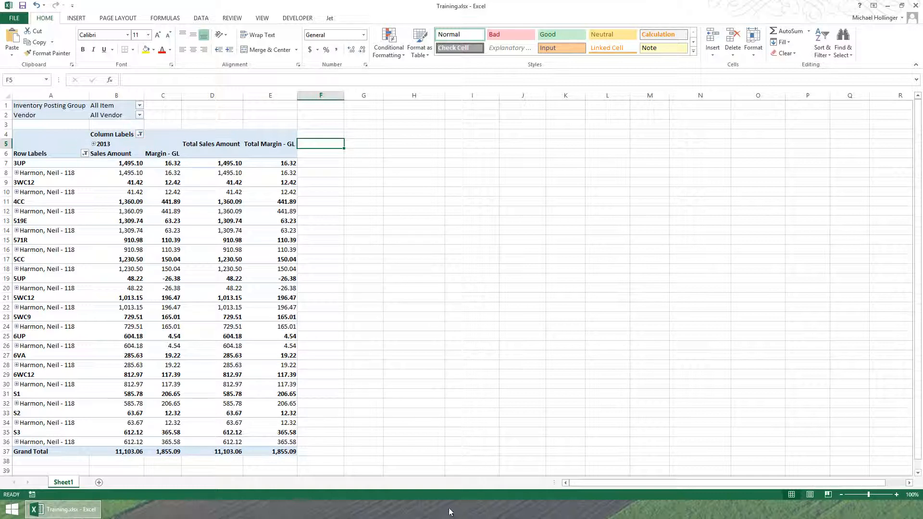
# - Save the Training workbook and close it
pyautogui.click(15, 18)
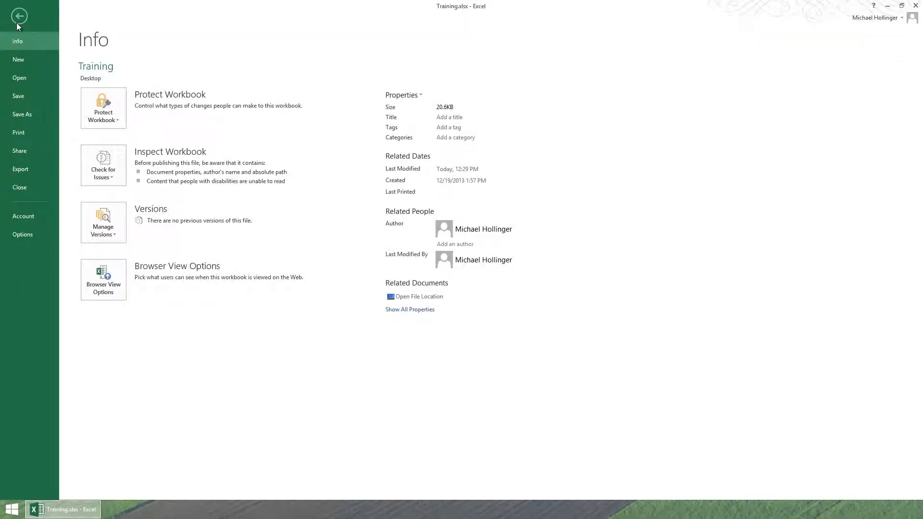
pyautogui.click(30, 96)
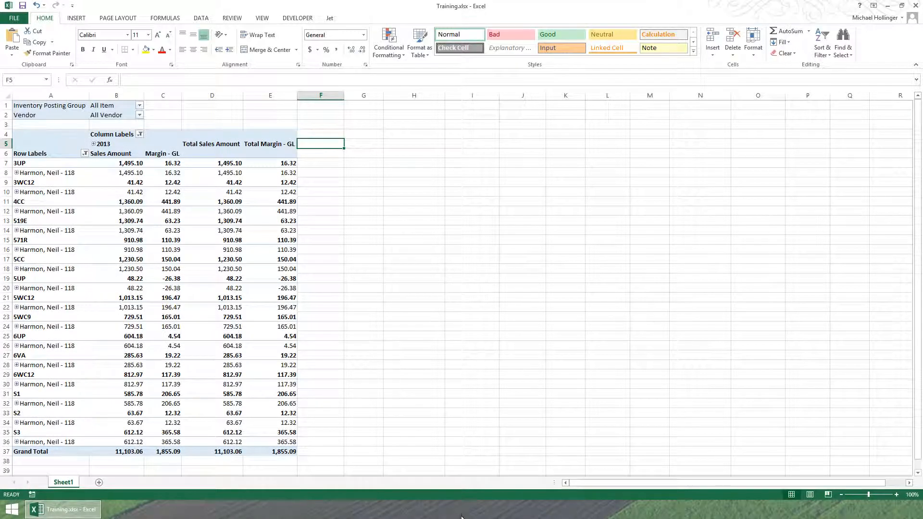
pyautogui.click(915, 6)
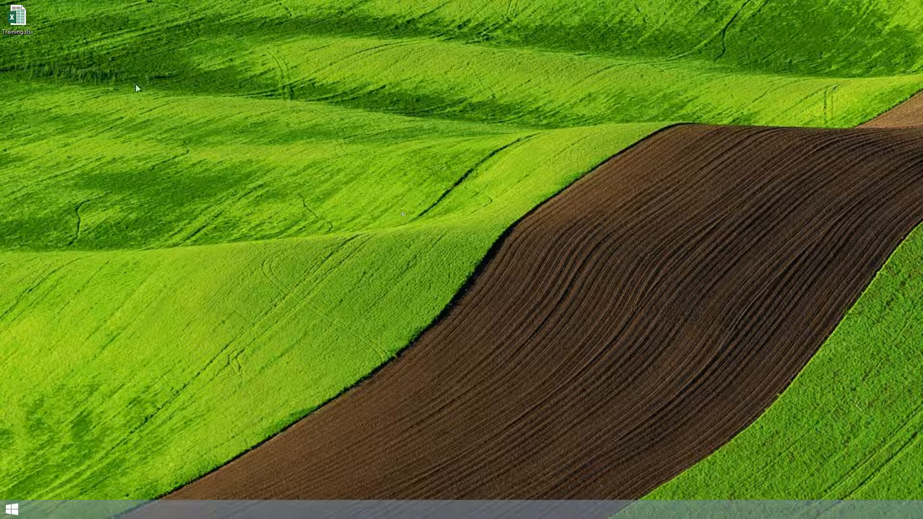
# - Reopen Training.xlsx from the desktop in Excel and refresh the PivotTable's data
pyautogui.doubleClick(29, 22)
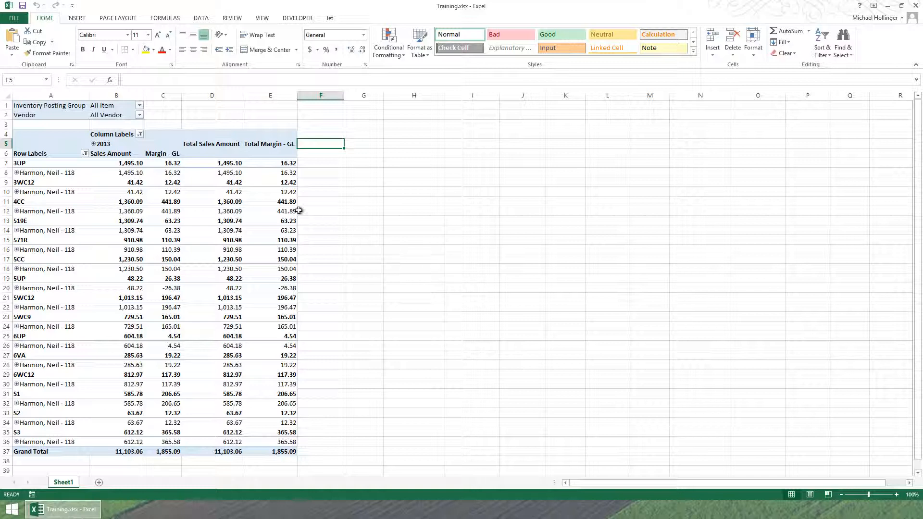
pyautogui.click(262, 201)
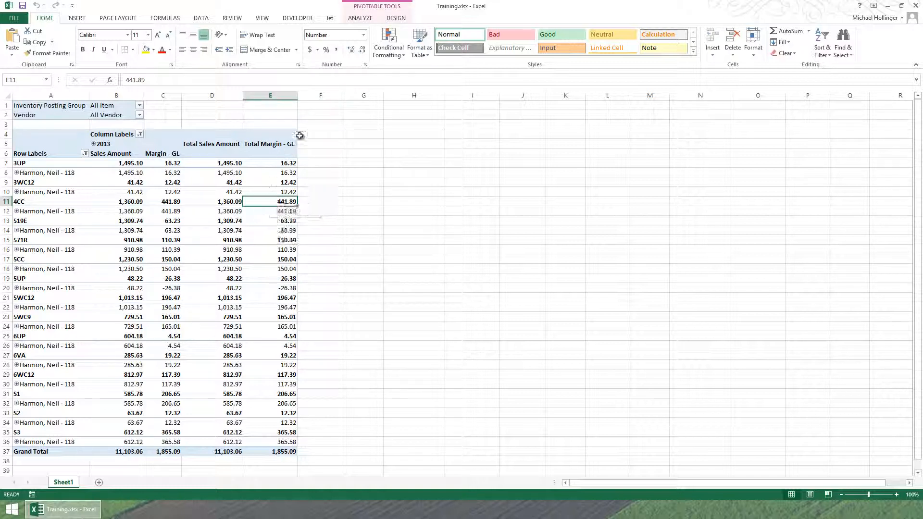
pyautogui.click(373, 9)
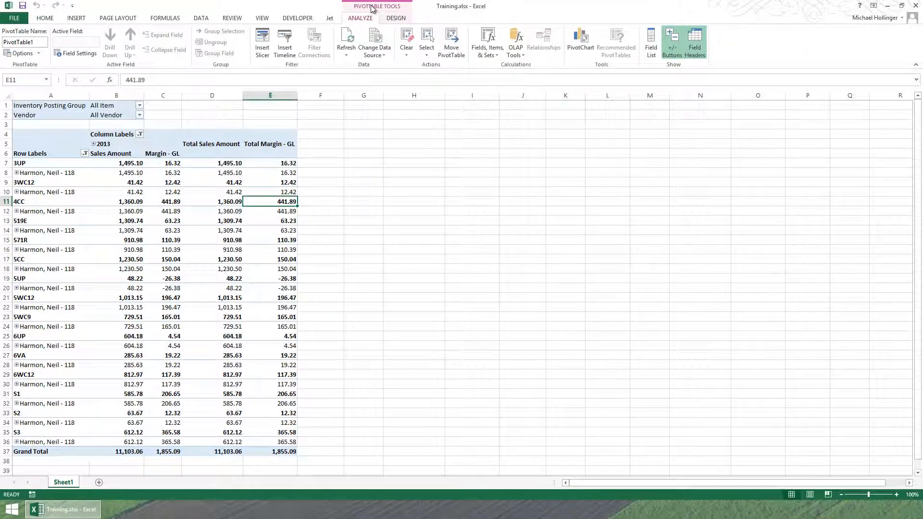
pyautogui.click(352, 36)
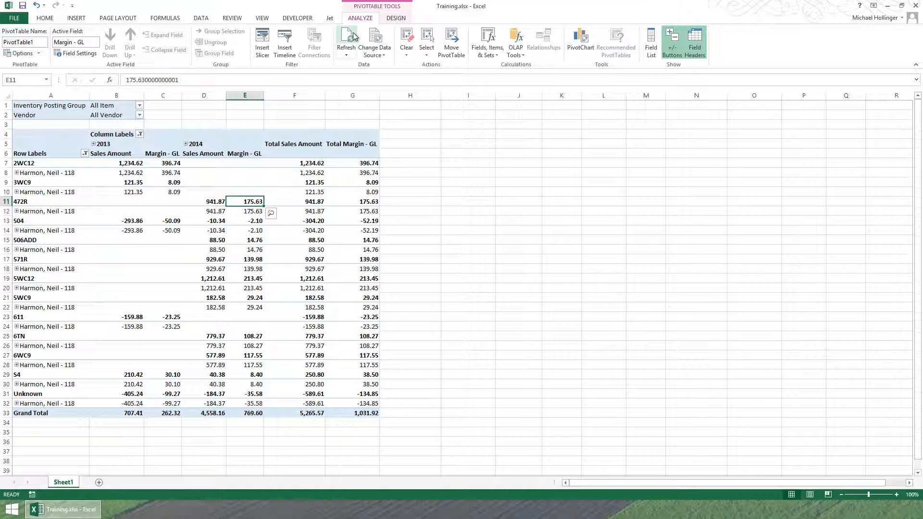
# - Print the active sheet using CutePDF Writer as the printer
pyautogui.click(15, 17)
pyautogui.click(24, 133)
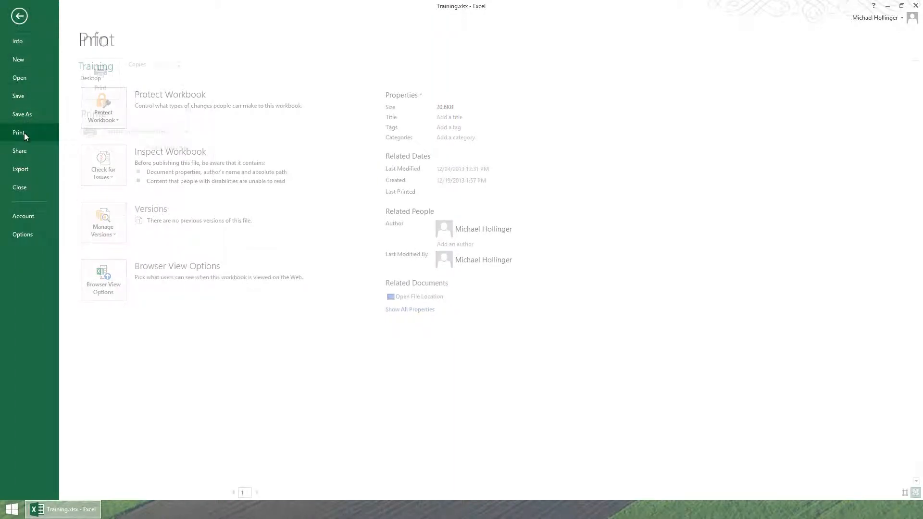
pyautogui.click(144, 131)
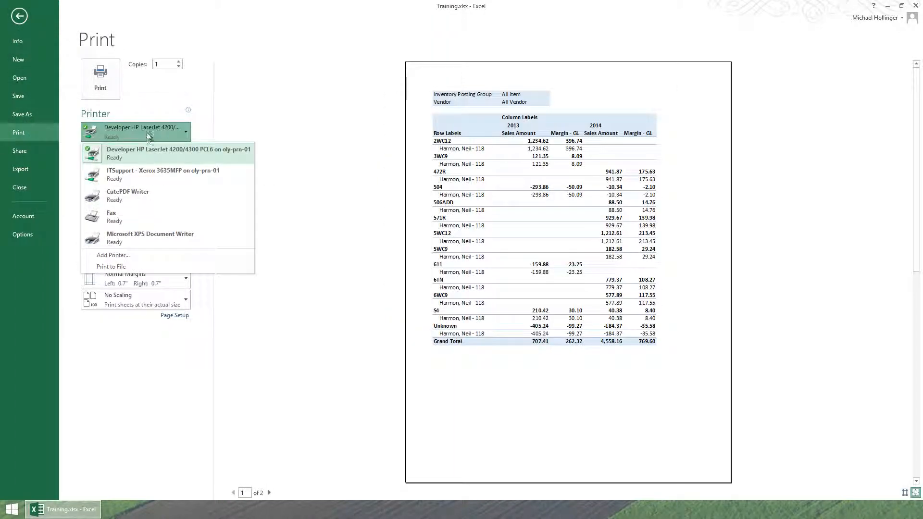
pyautogui.click(142, 197)
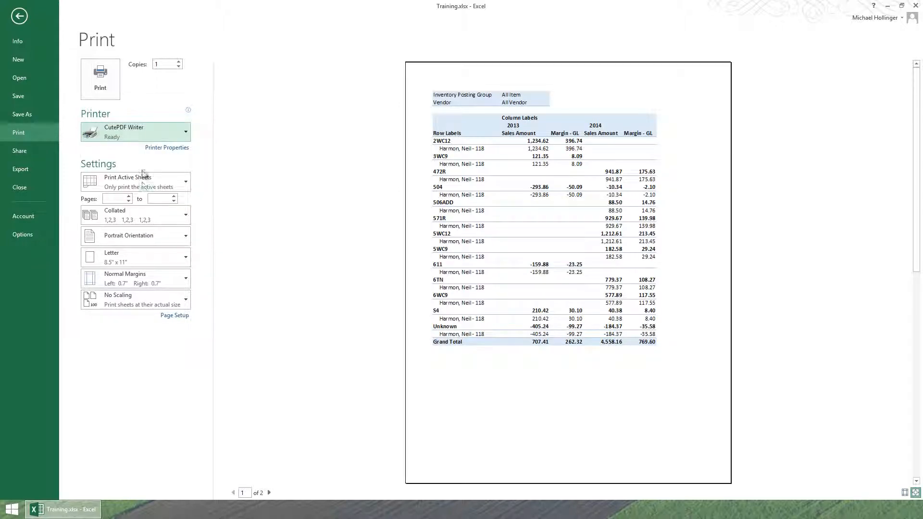
pyautogui.click(99, 80)
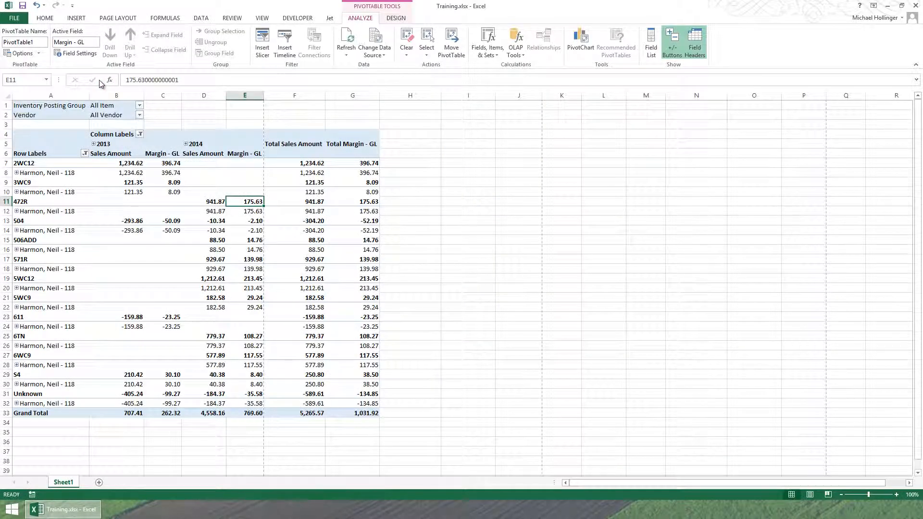